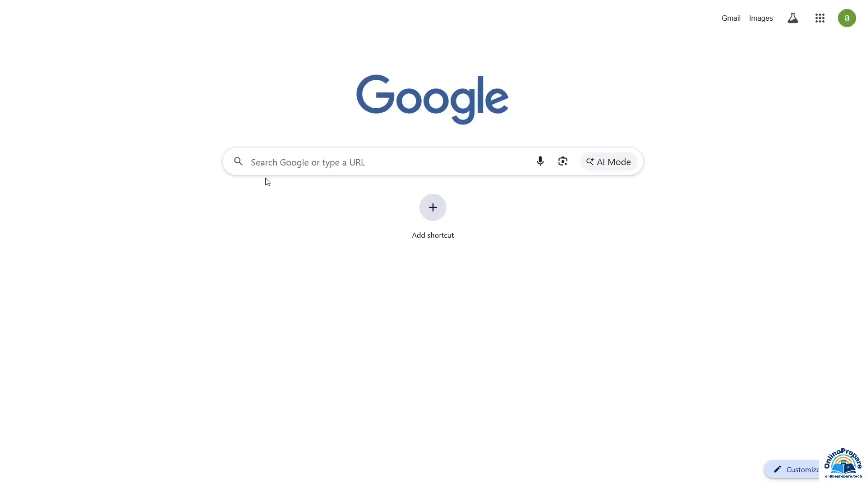
Enter 'mp edistrict' into the Google search box.
click(372, 160)
text(mp edistrict)
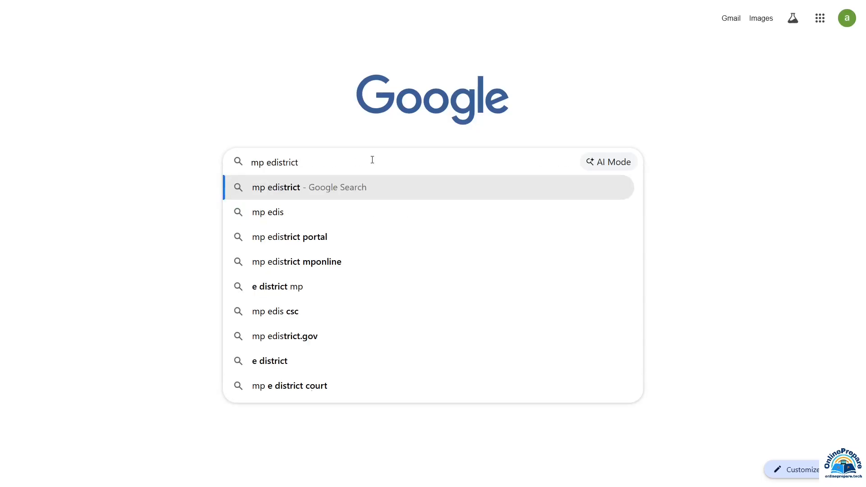
Run the 'mp edistrict' search and open the official MP E-District portal result.
key(Return)
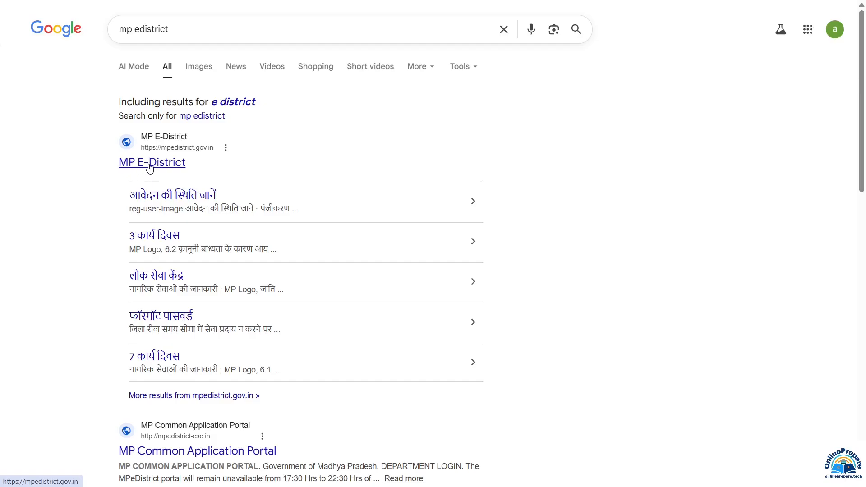
click(150, 167)
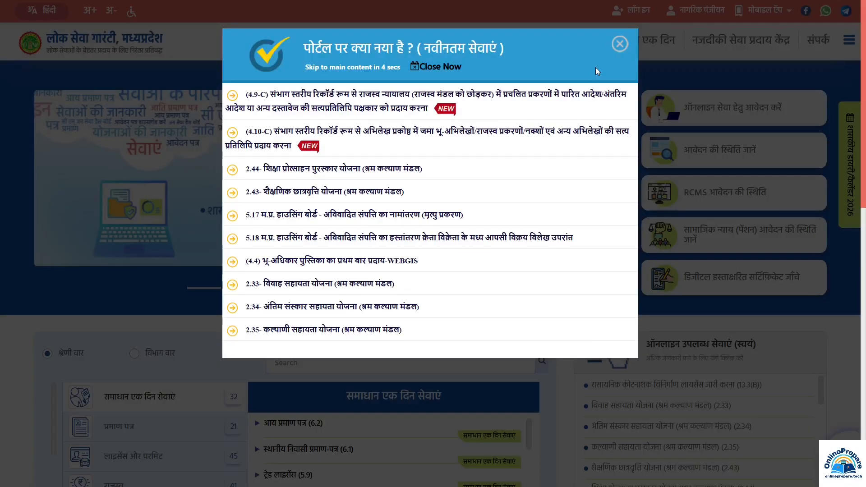
Close the portal's what's-new announcement popup.
click(619, 44)
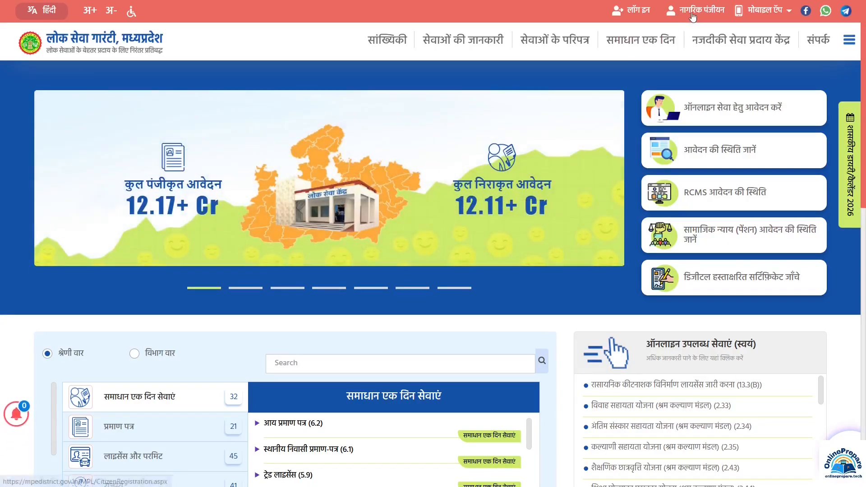
Open the citizen registration form and enter the applicant's name, mobile number and password.
click(693, 16)
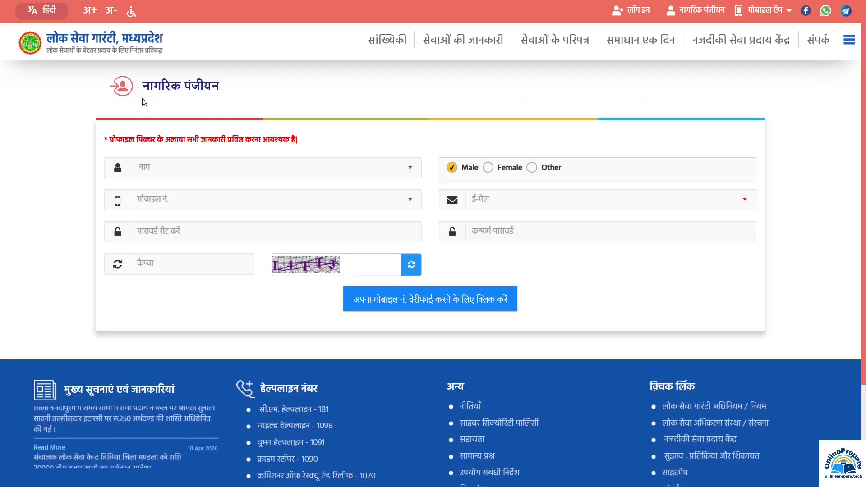
click(165, 171)
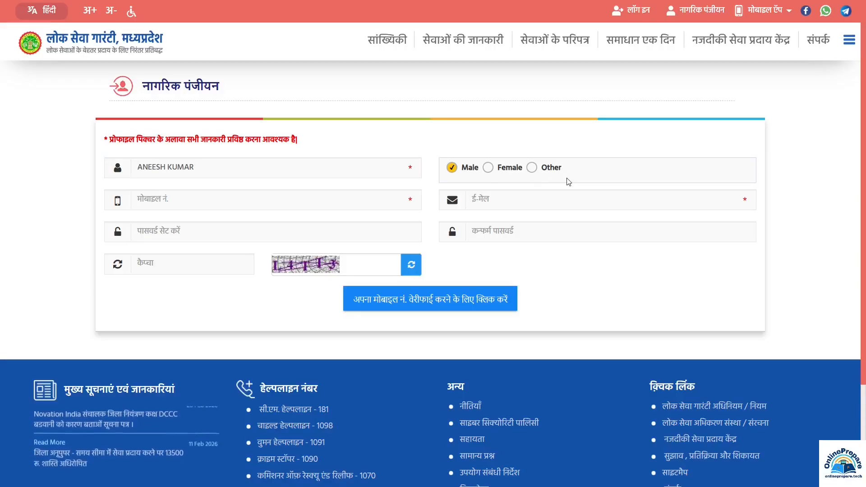
click(164, 200)
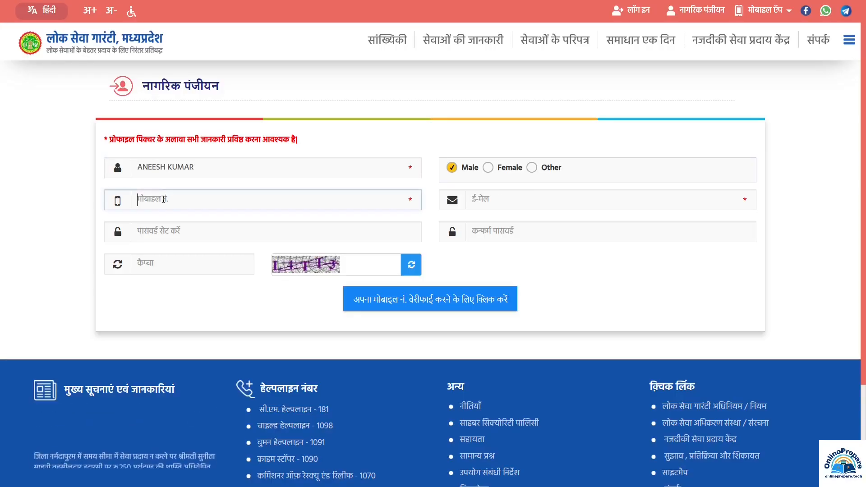
click(527, 196)
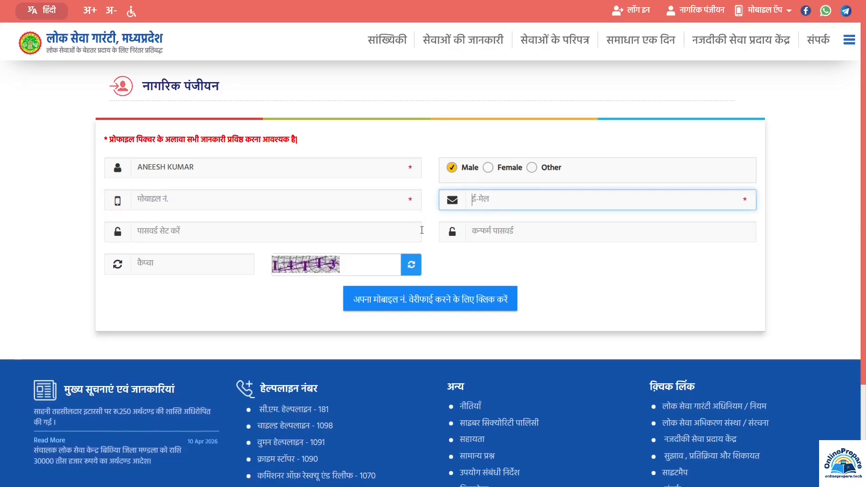
click(170, 235)
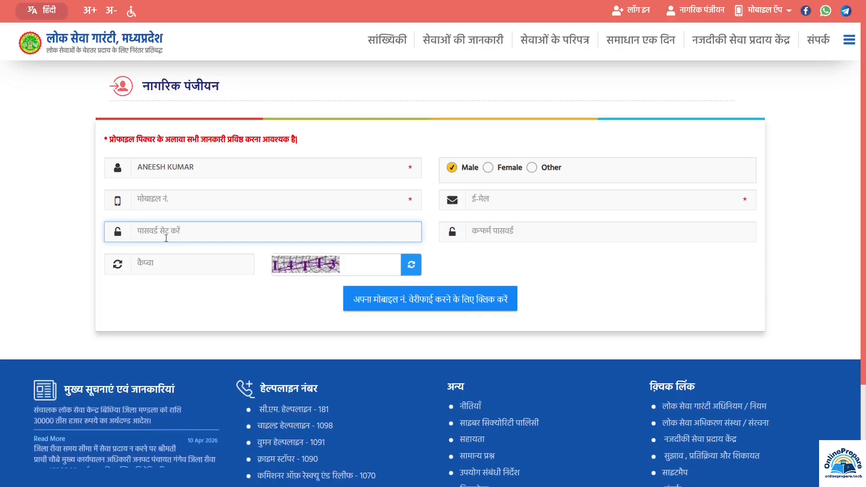
Paste the e-mail, confirm the password, enter the captcha and request the mobile OTP.
click(494, 201)
key(ctrl+v)
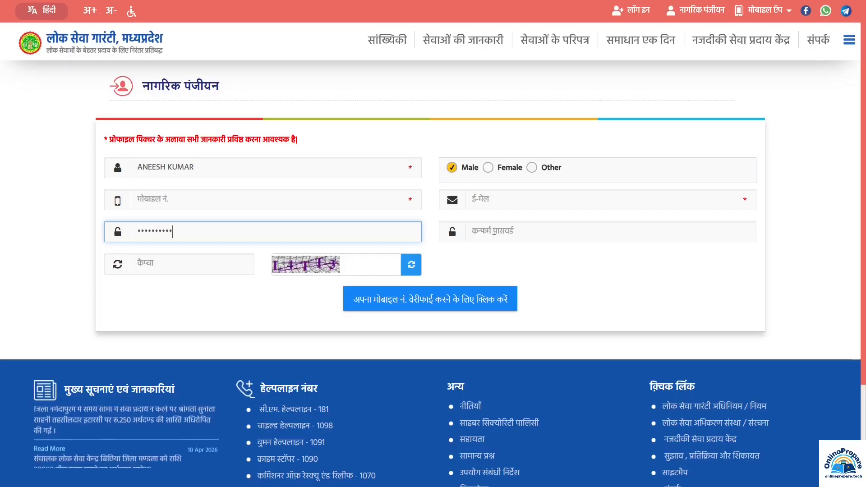
click(493, 231)
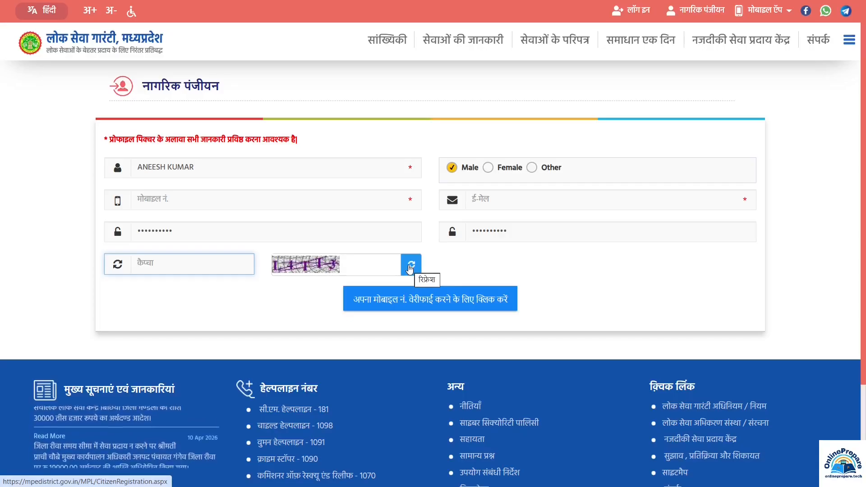
text(L4TT3)
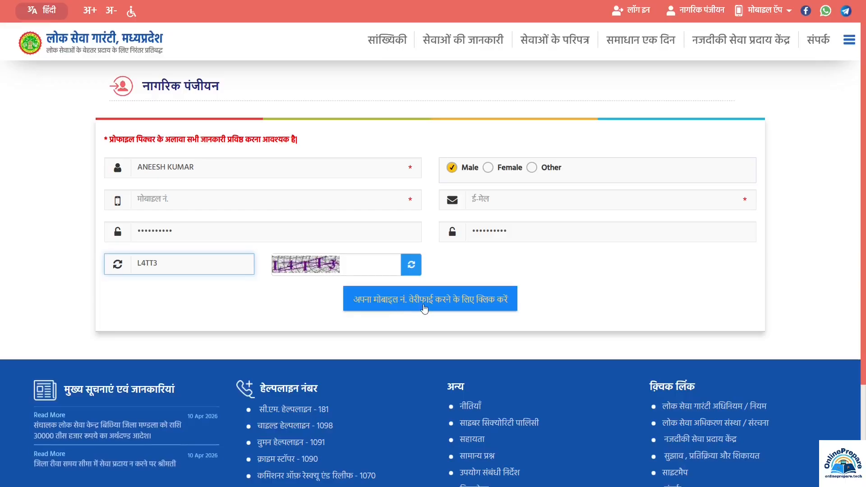
click(480, 299)
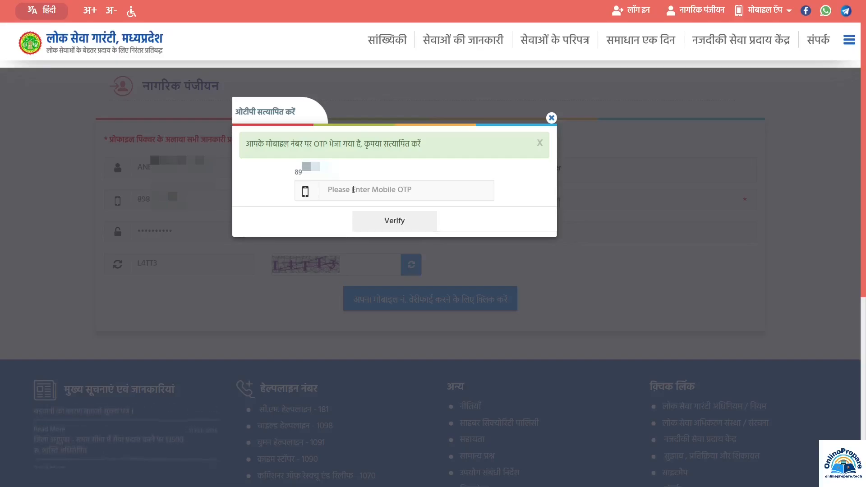
Enter the OTP received on the mobile into the verification dialog.
click(353, 189)
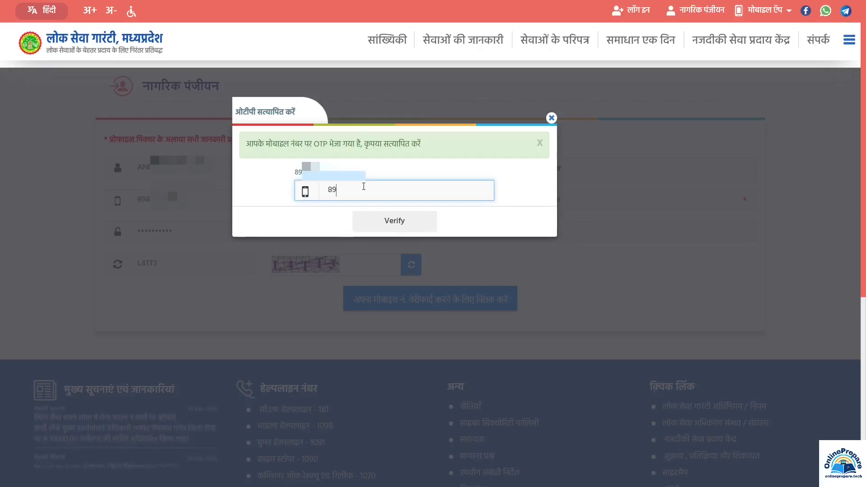
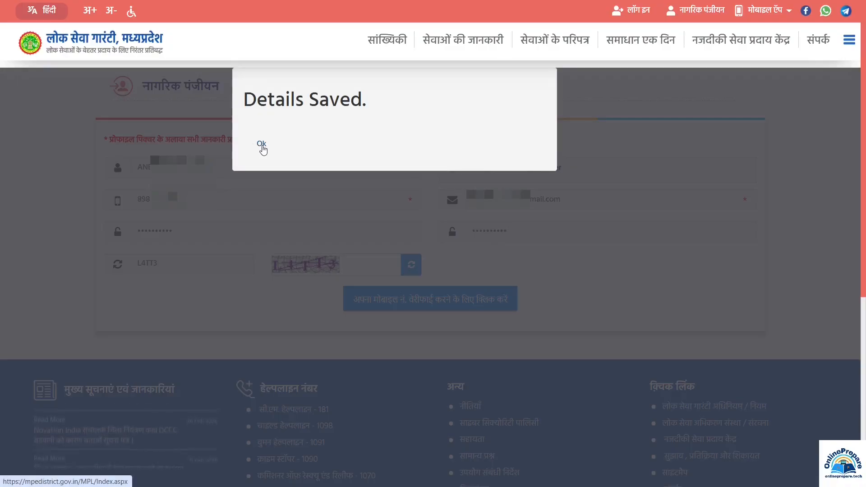
Acknowledge the details-saved message, dismiss the announcement, and log in with password and captcha.
click(261, 145)
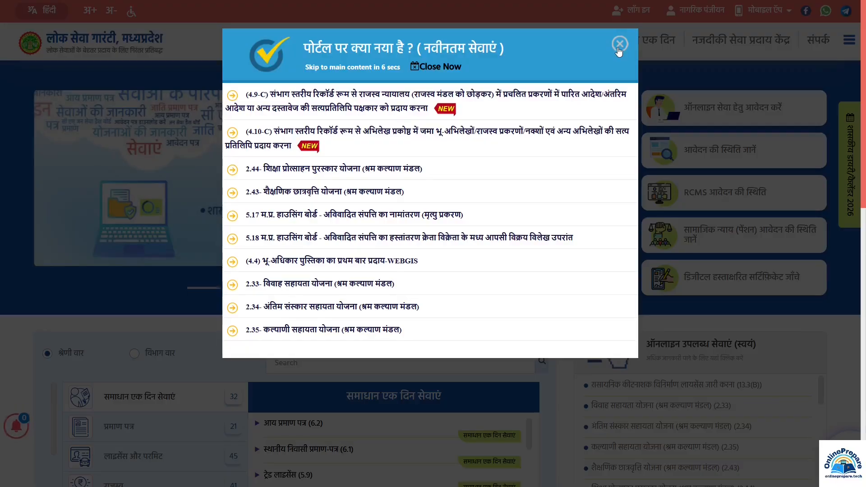
click(619, 45)
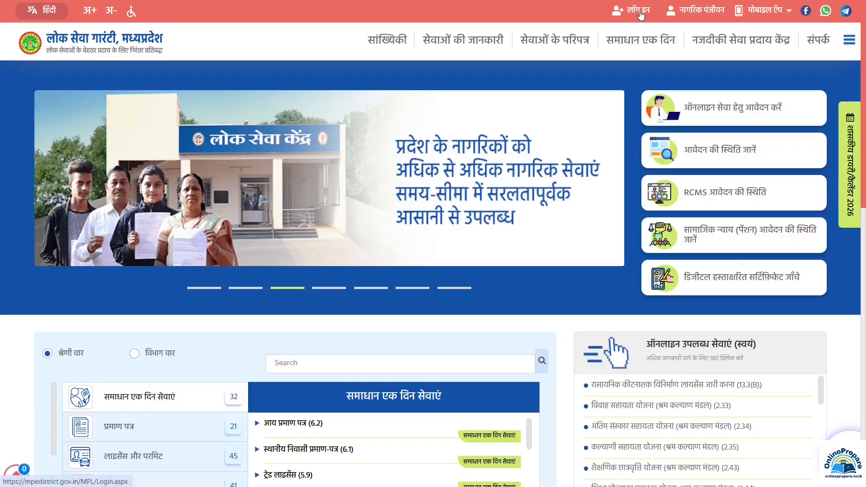
click(641, 15)
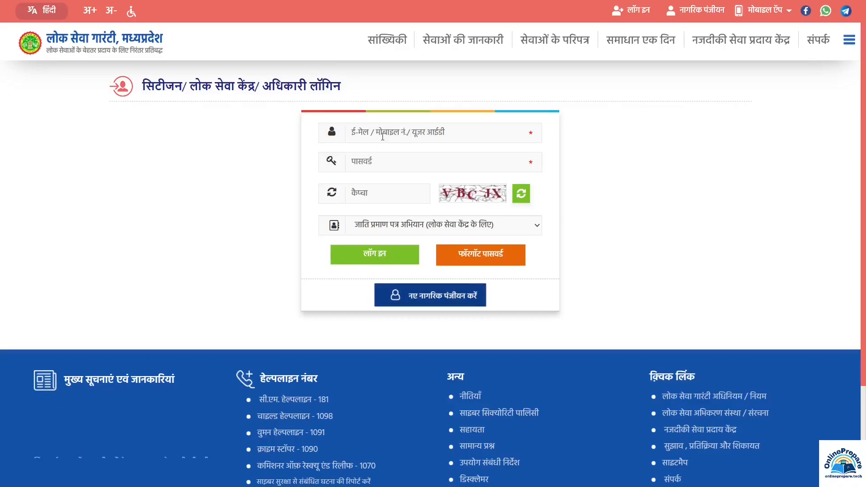
click(380, 162)
click(377, 193)
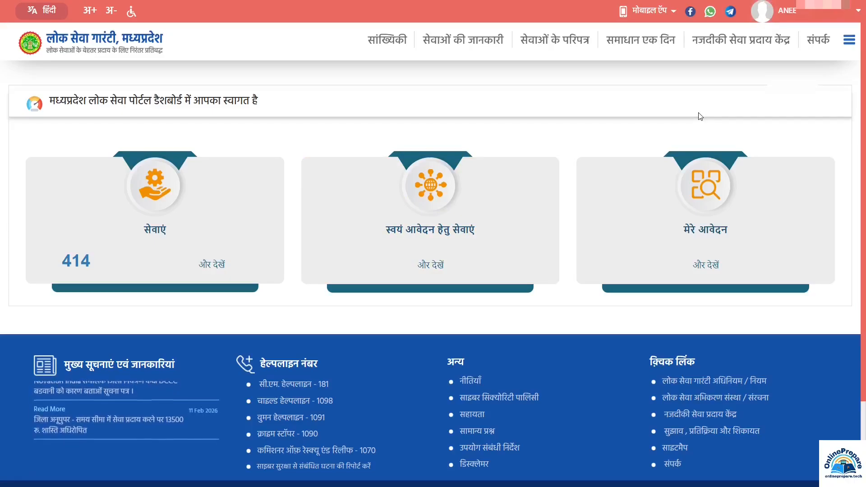
Go to the citizen's Profile page from the account menu in the header.
click(770, 17)
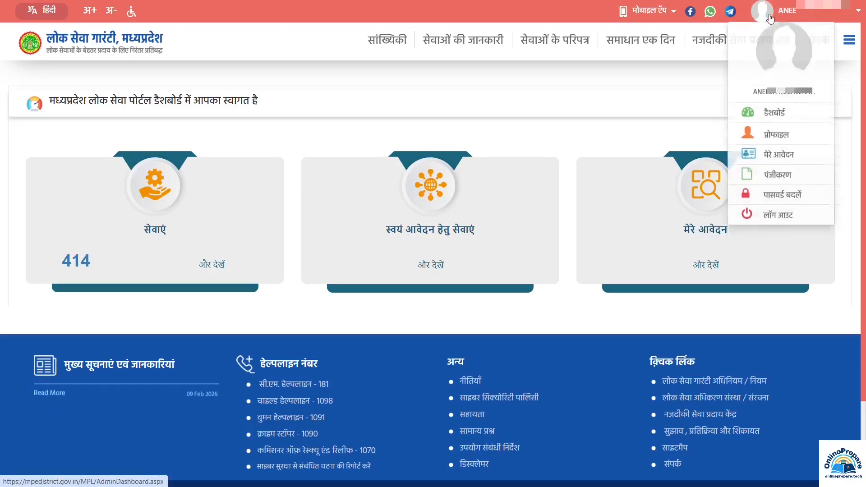
click(775, 143)
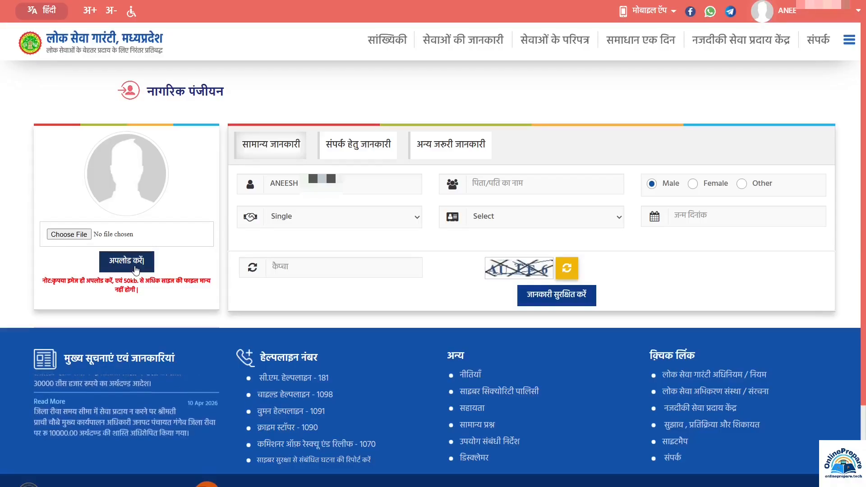
Fill the father's/husband's name, keep marital status Single, and set category OBC.
click(500, 184)
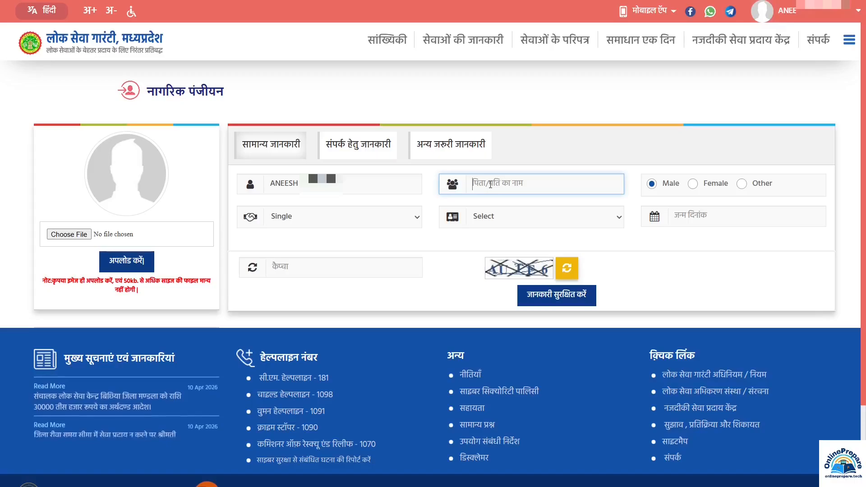
click(306, 221)
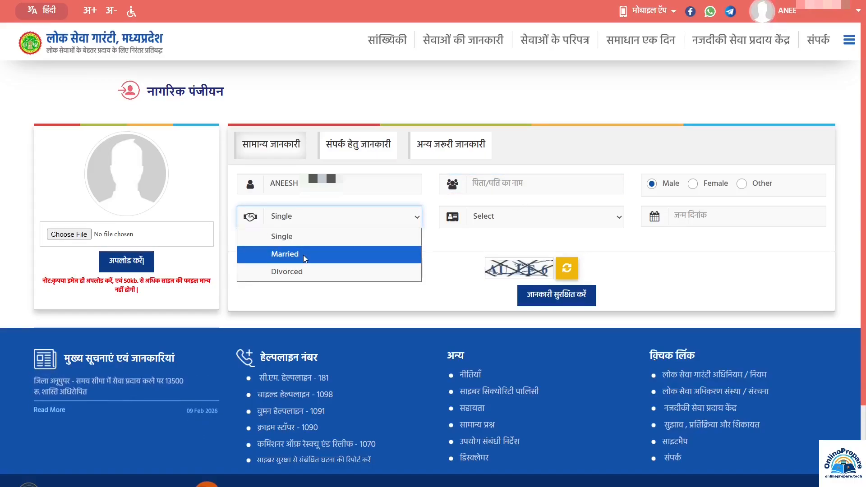
click(454, 267)
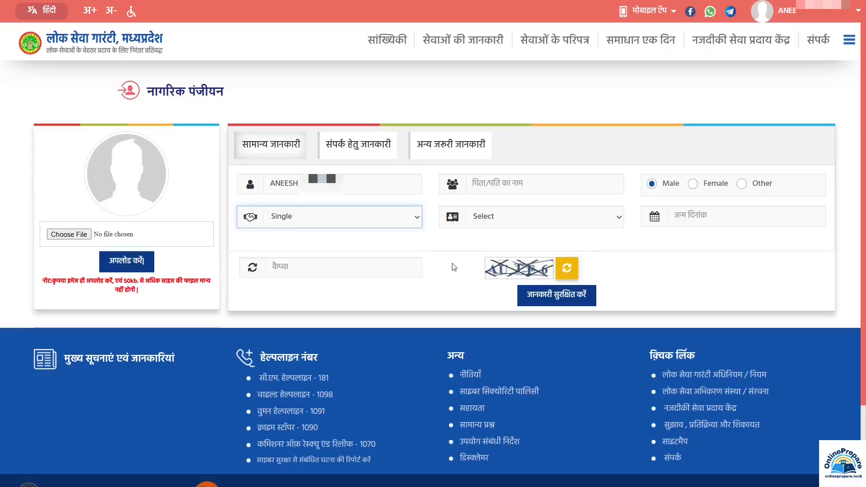
click(512, 217)
click(506, 288)
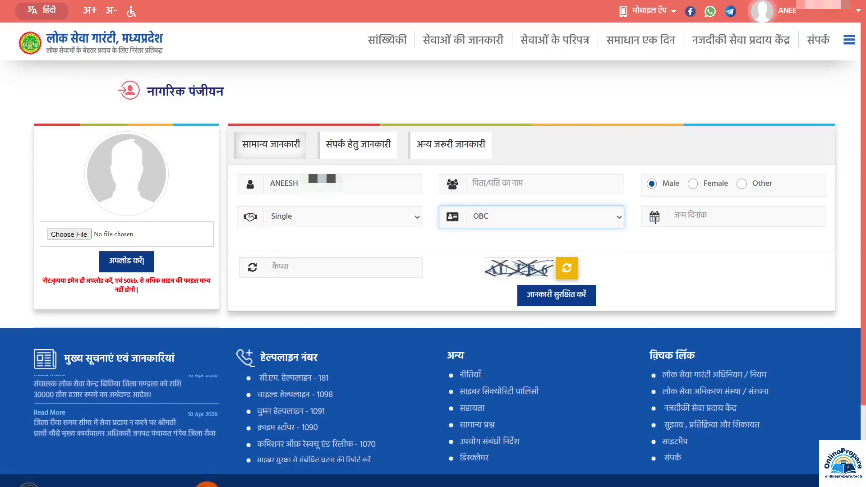
Set the date of birth to 01/01/2001 using the calendar's year grid.
click(695, 216)
click(697, 234)
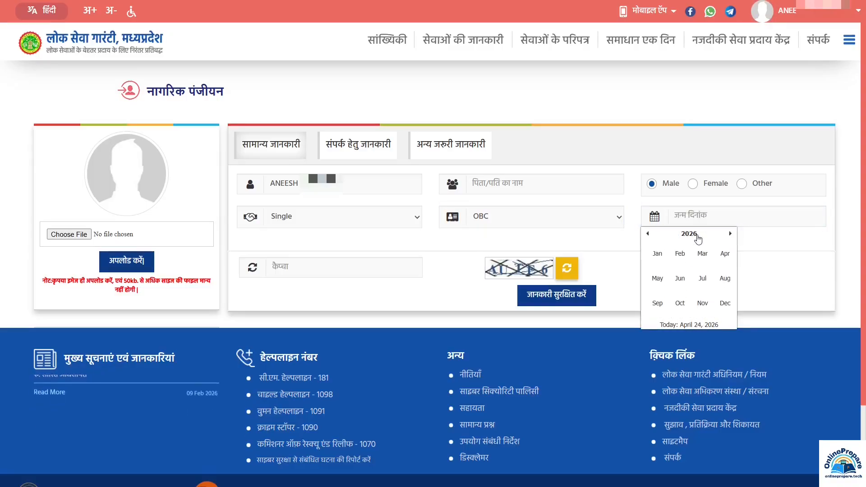
click(689, 234)
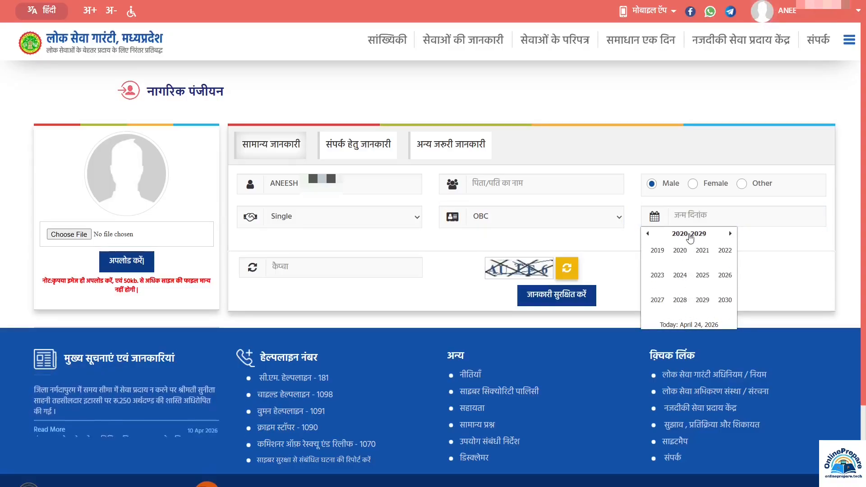
click(648, 234)
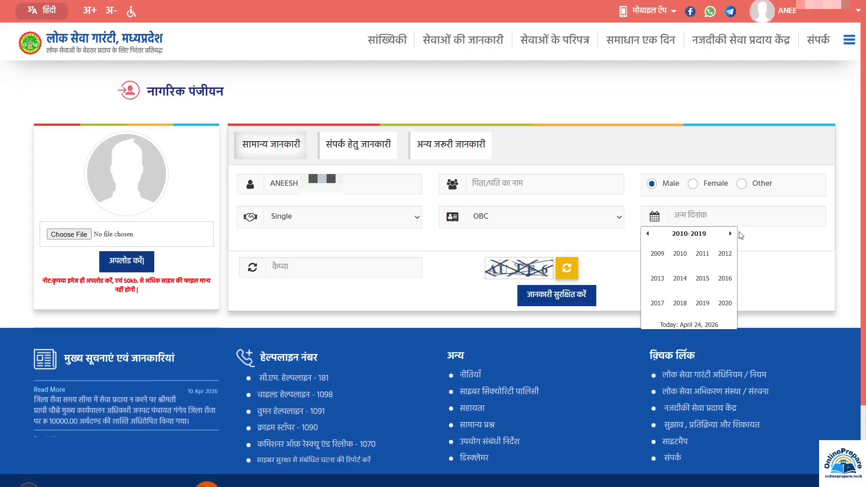
click(731, 234)
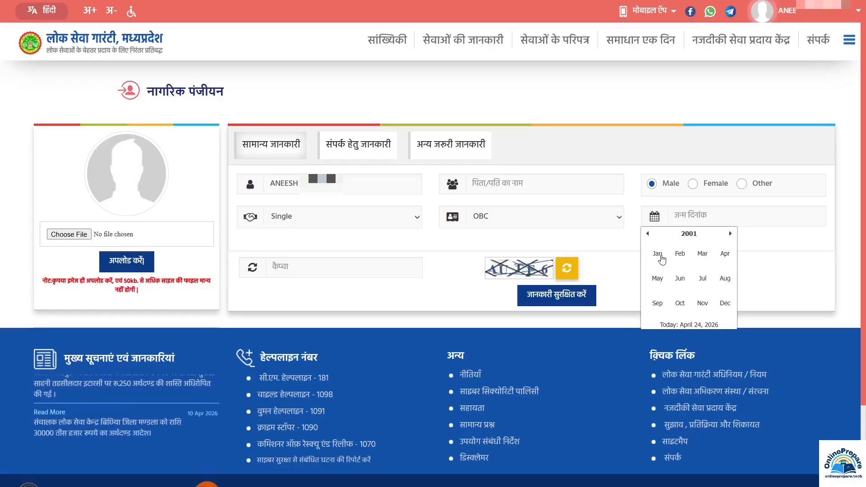
click(658, 253)
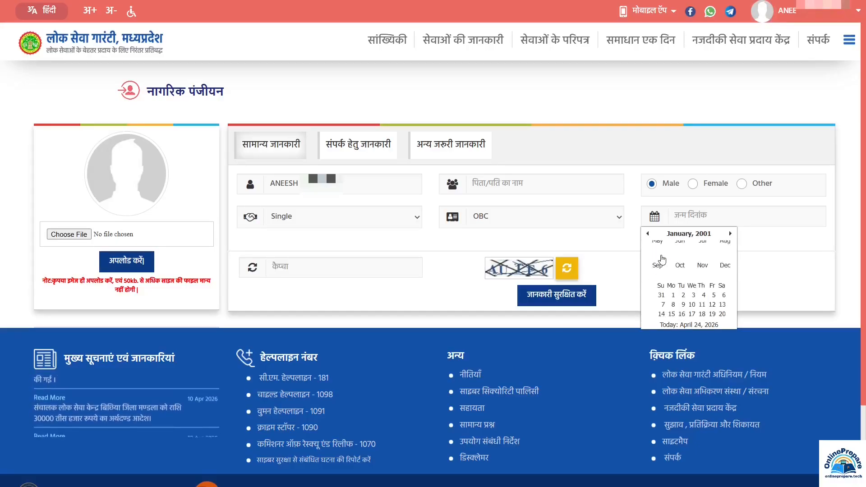
click(675, 258)
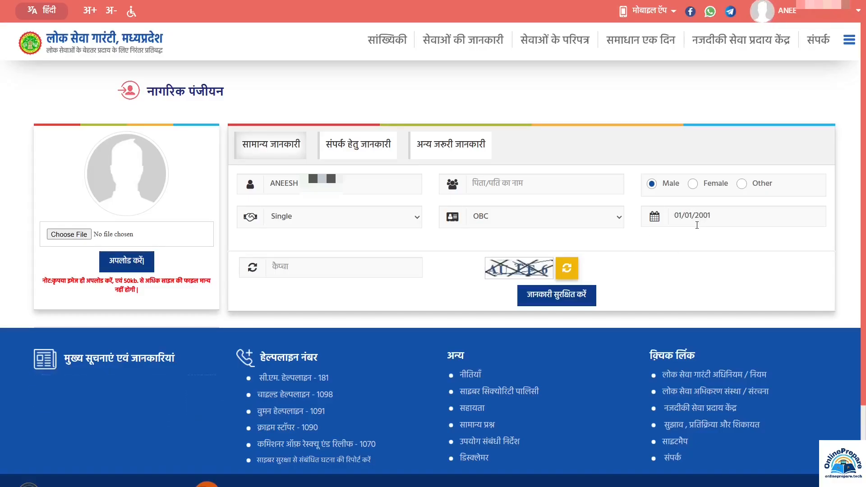
Fill the contact details with pin code 485001 and the postal address, then continue to other information.
click(364, 154)
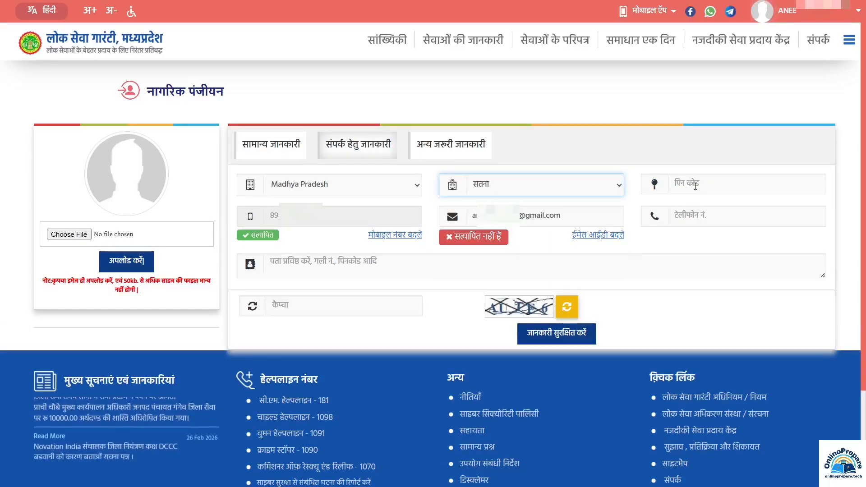
click(695, 186)
text(485001)
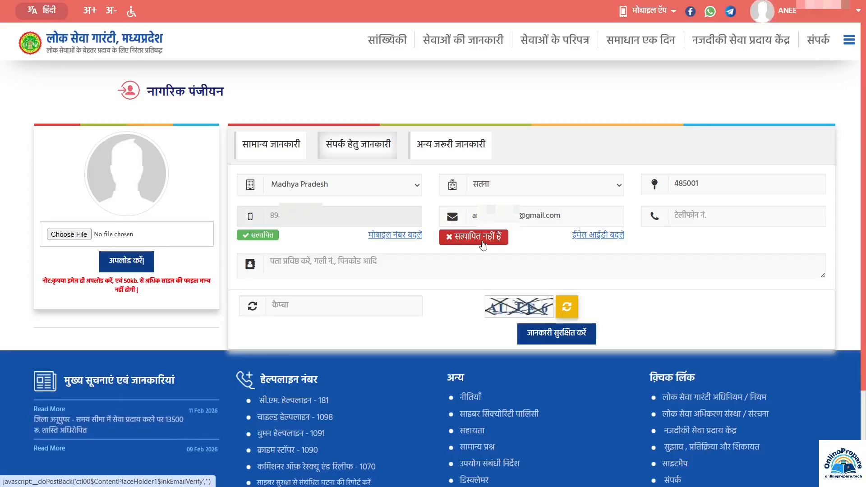
click(307, 271)
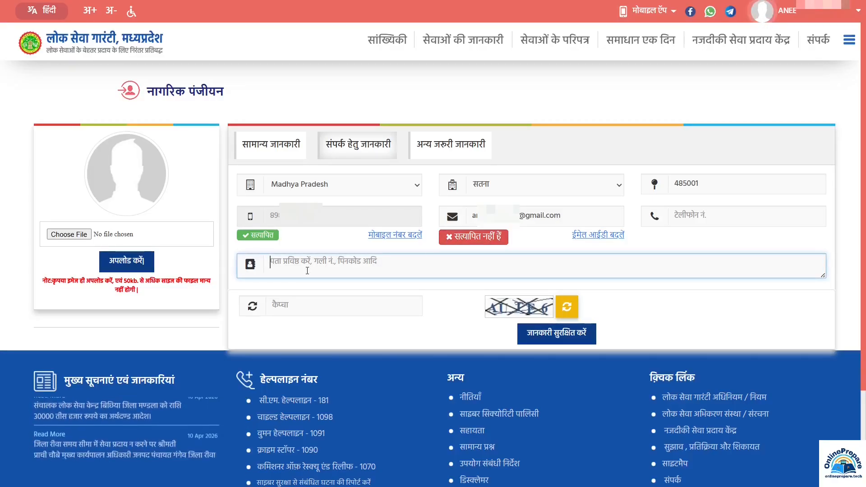
click(448, 151)
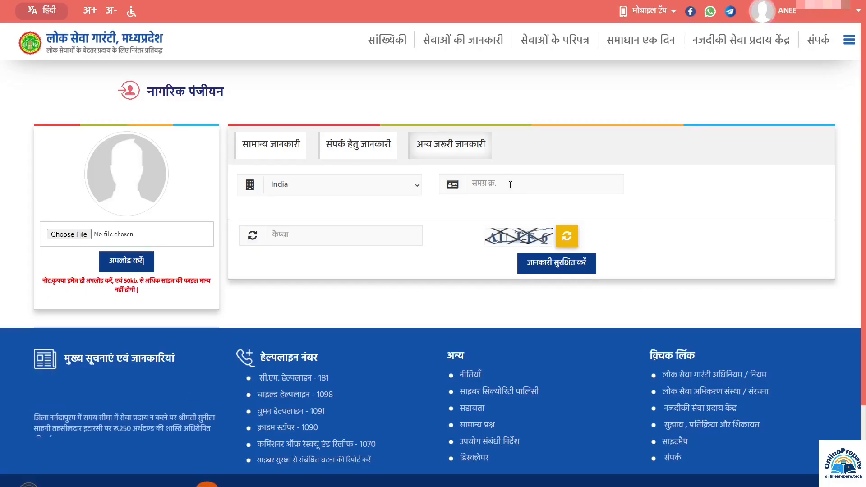
Enter the captcha, save the profile details, and dismiss the 'Details Updated' confirmation.
click(333, 236)
text(AUTF6)
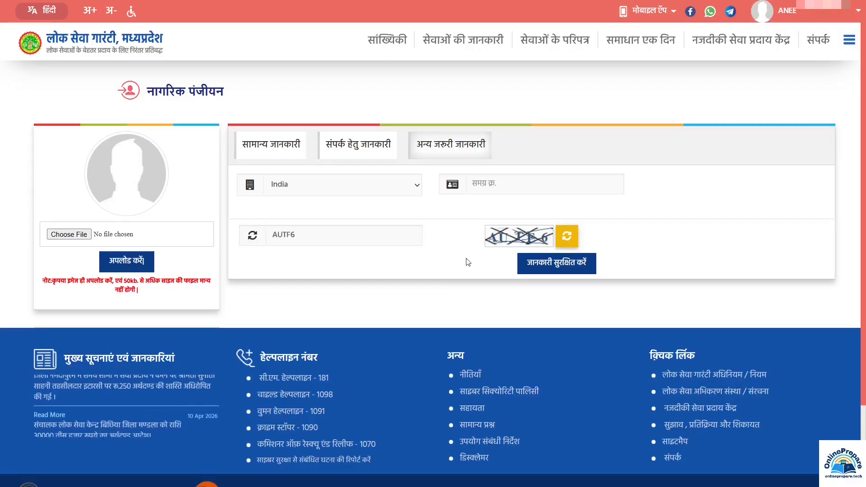
click(549, 271)
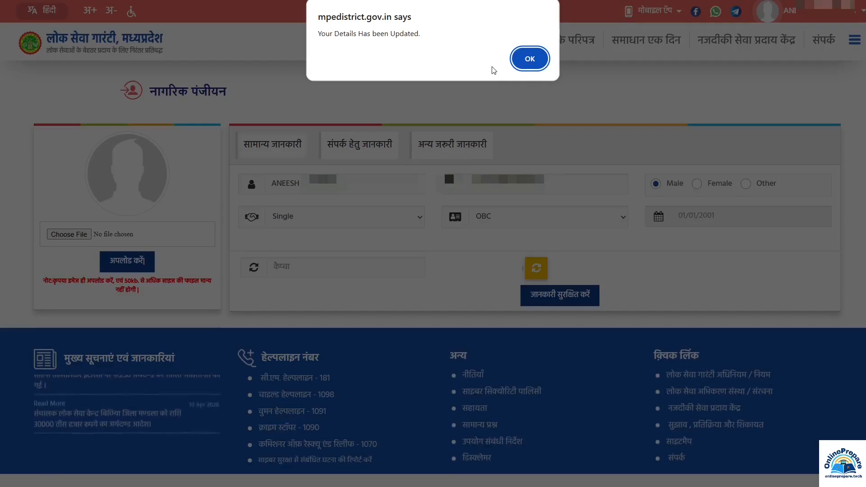
click(528, 60)
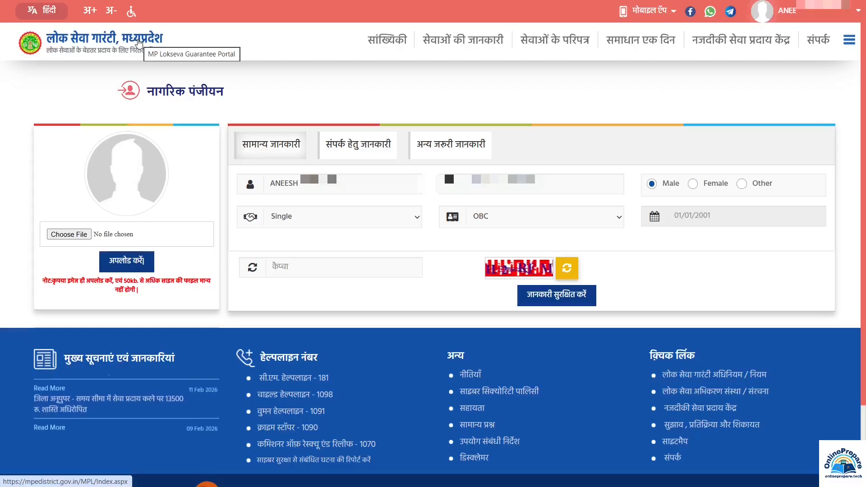
Return to the portal home page, dismiss the What's New popup and browse the online services list.
click(139, 43)
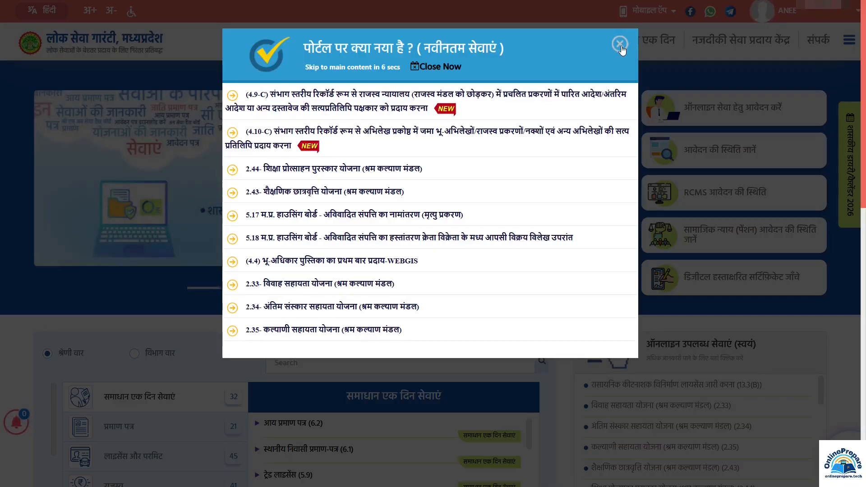
click(619, 45)
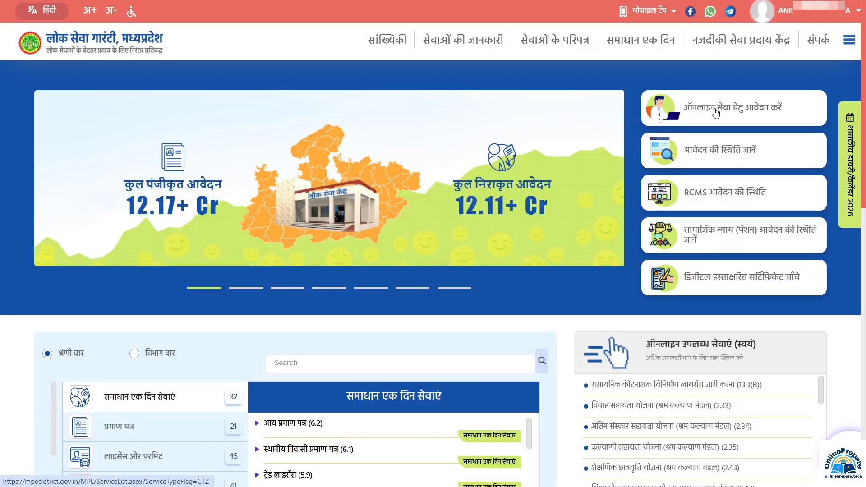
click(738, 108)
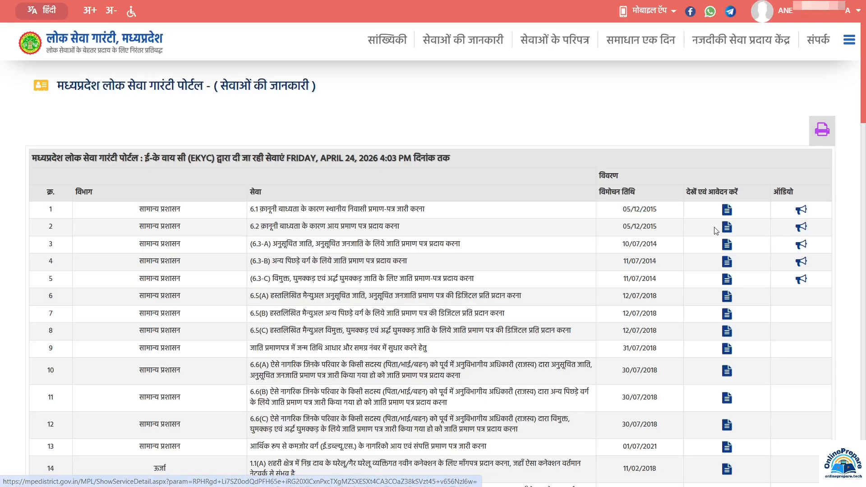
click(728, 227)
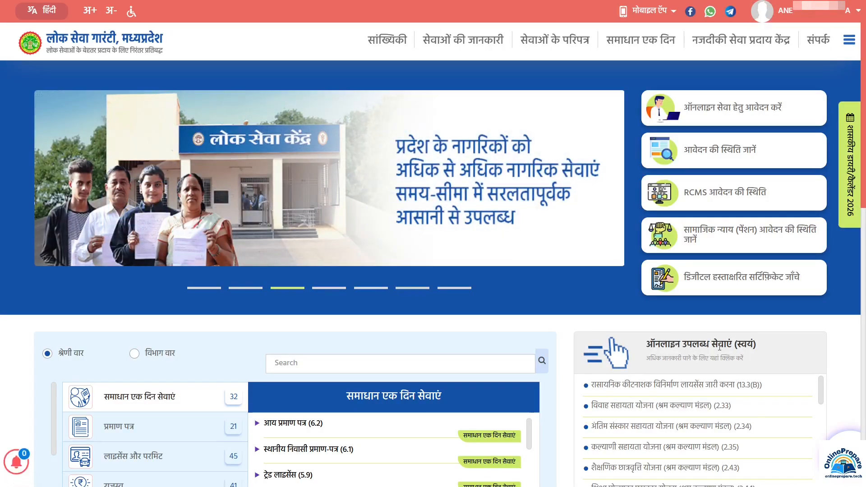
Open the 6.2 income certificate service page from the प्रमाण पत्र category.
scroll(765, 350, down, 3)
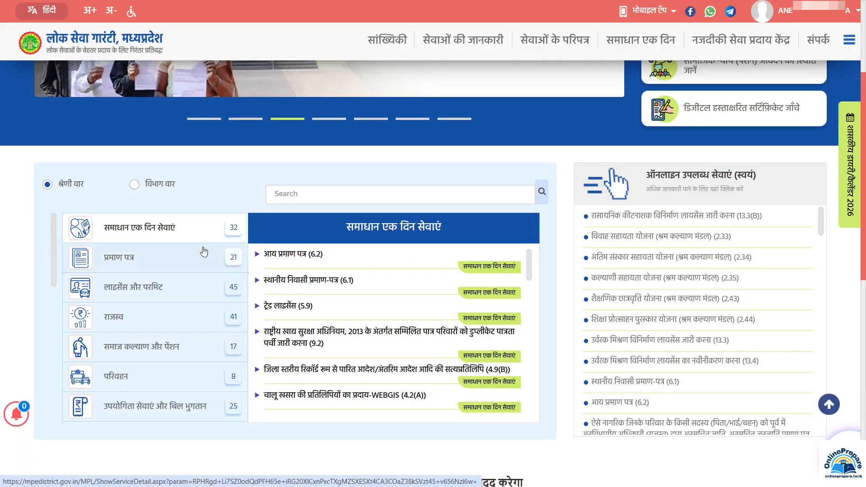
click(128, 259)
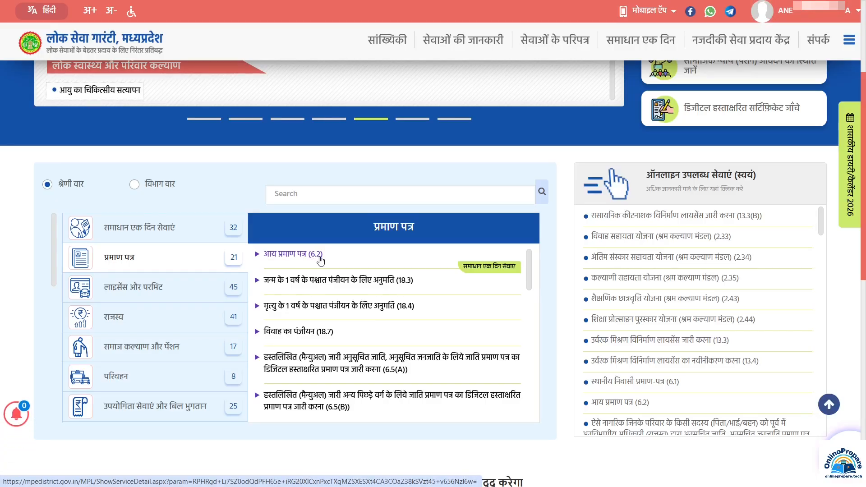
click(317, 254)
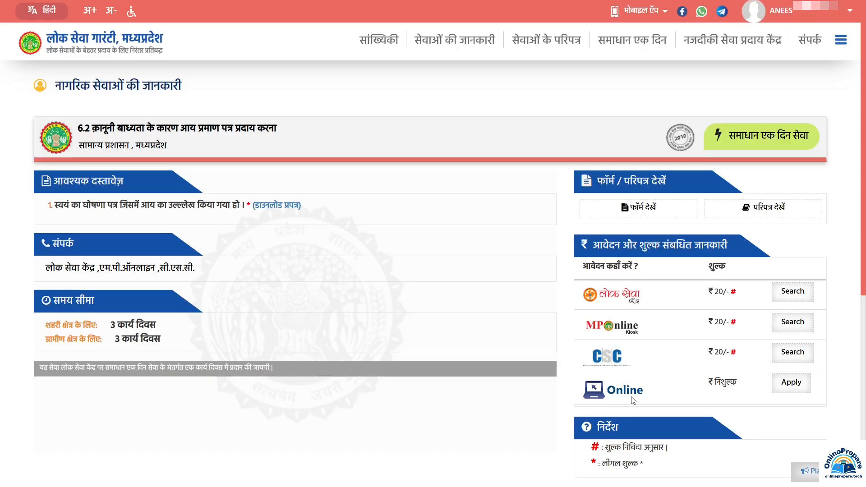
Start the online application and verify the applicant's Aadhaar number by OTP to auto-fill their details.
click(792, 388)
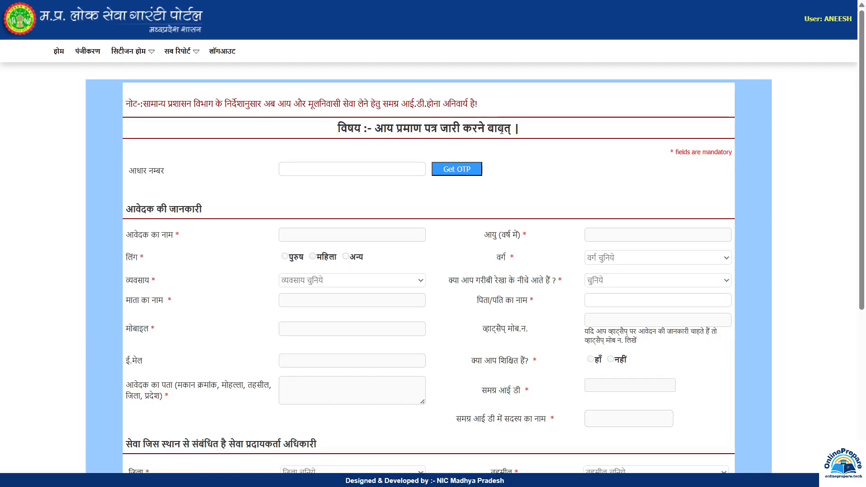
click(309, 170)
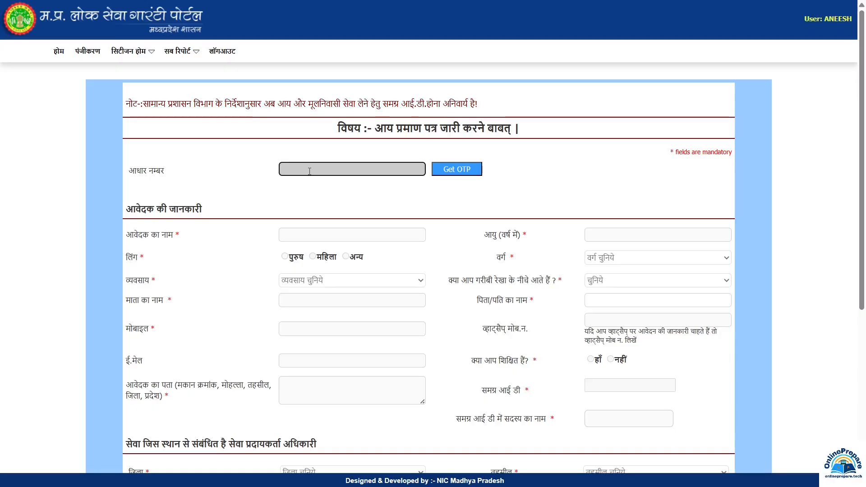
click(460, 180)
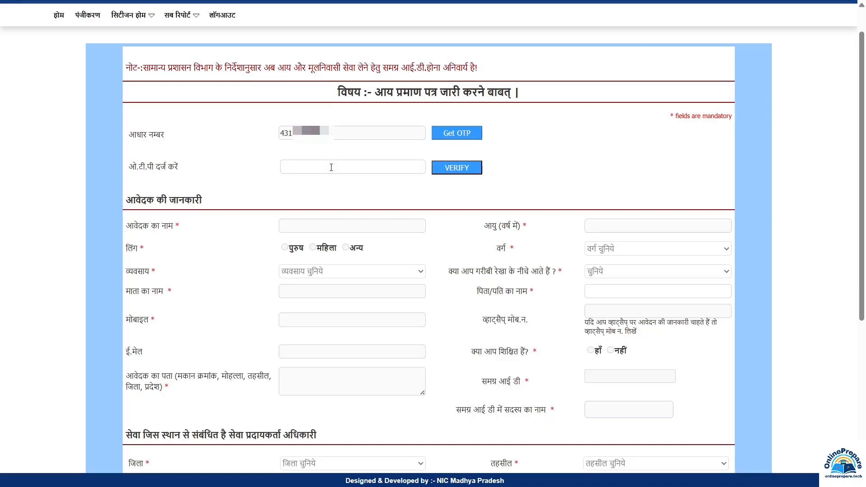
click(342, 163)
key(ctrl+v)
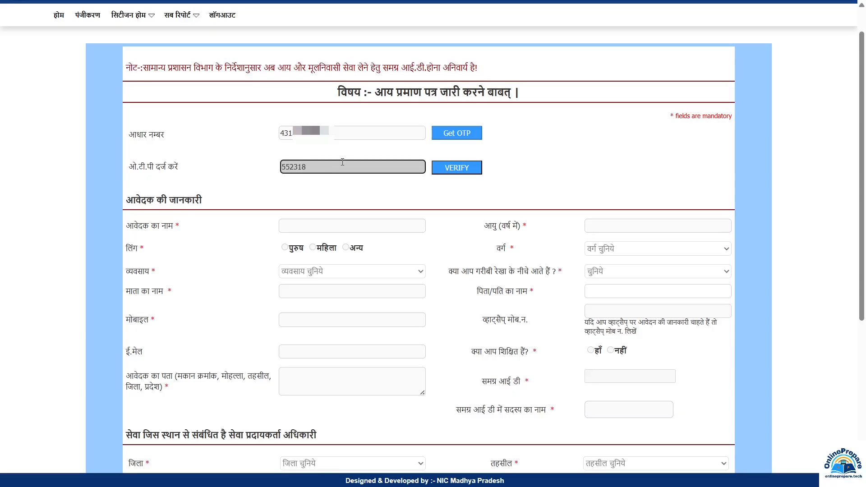
click(456, 168)
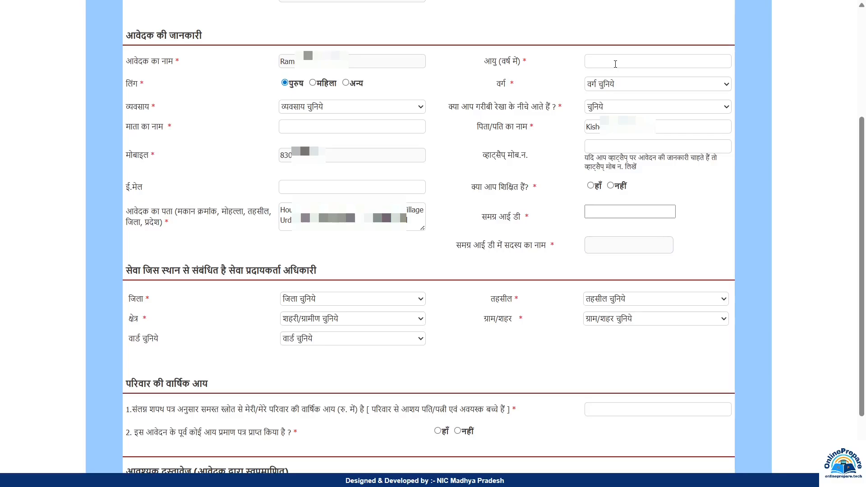
Enter age 51, category पिछड़ा वर्ग, occupation कृषक and नहीं for below poverty line.
click(615, 64)
text(51)
click(618, 85)
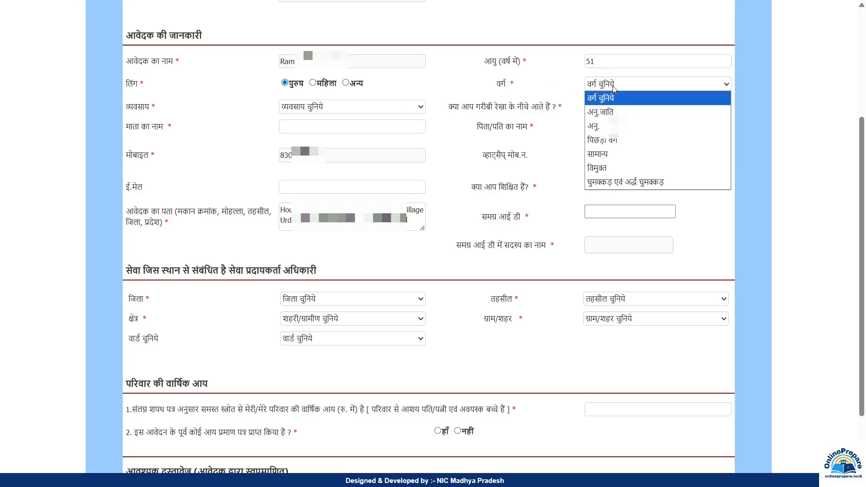
click(609, 127)
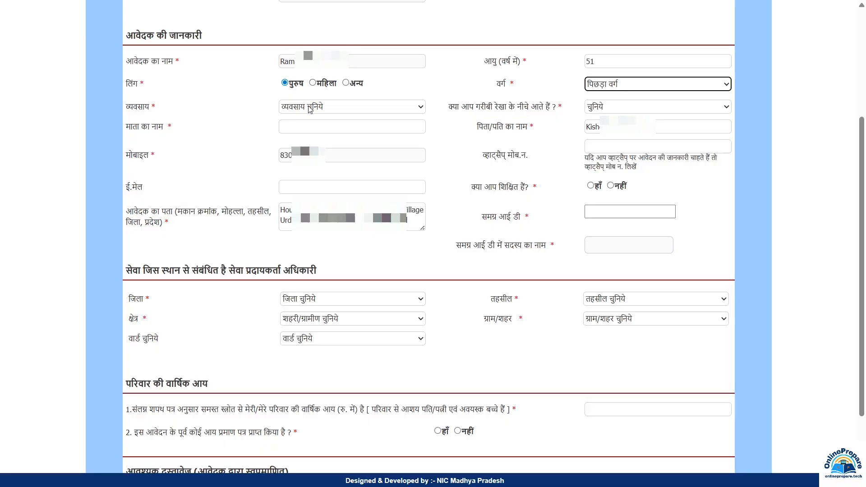
click(310, 109)
click(316, 124)
click(599, 108)
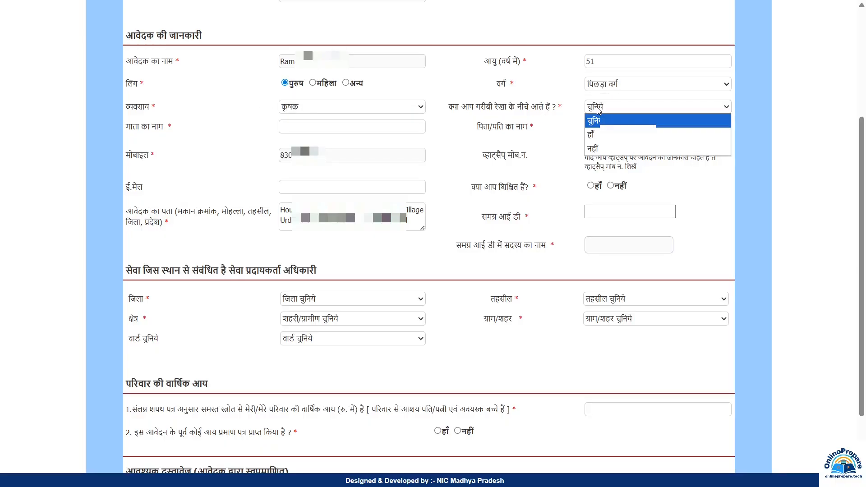
click(593, 149)
click(341, 131)
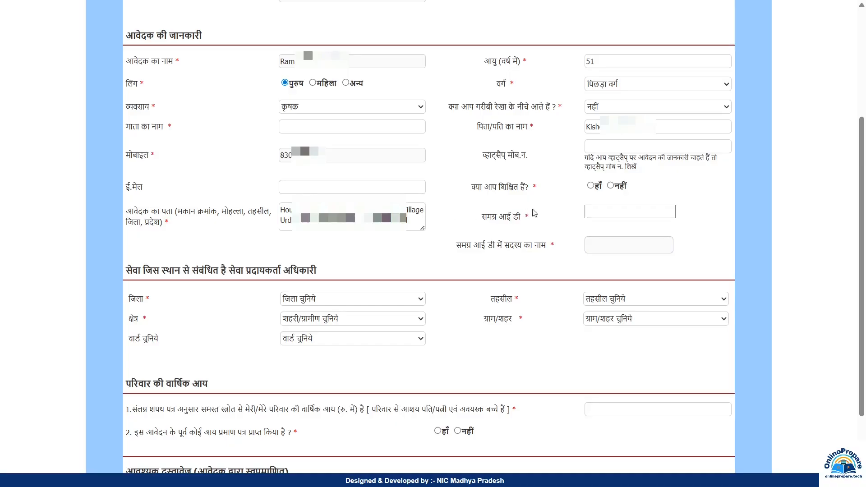
Mark the applicant educated and set location to रघुराजनगर tehsil, ग्रामीण area, village Ahirgaon.
click(591, 185)
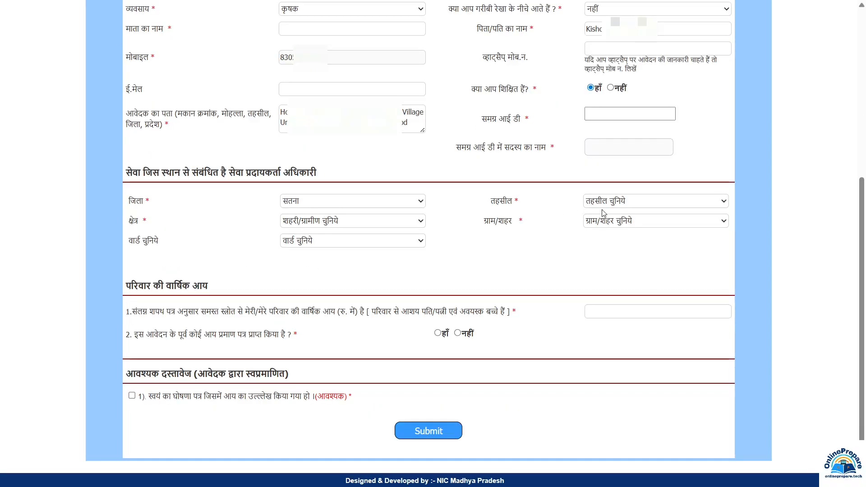
click(606, 203)
click(328, 221)
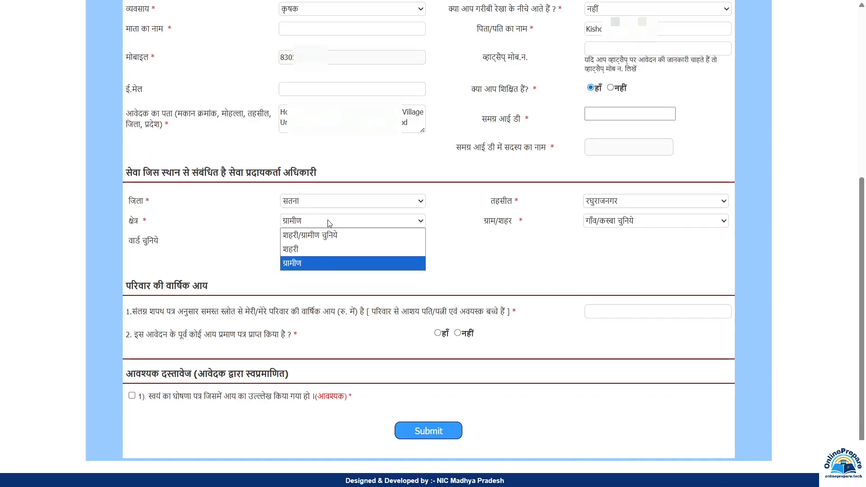
click(310, 267)
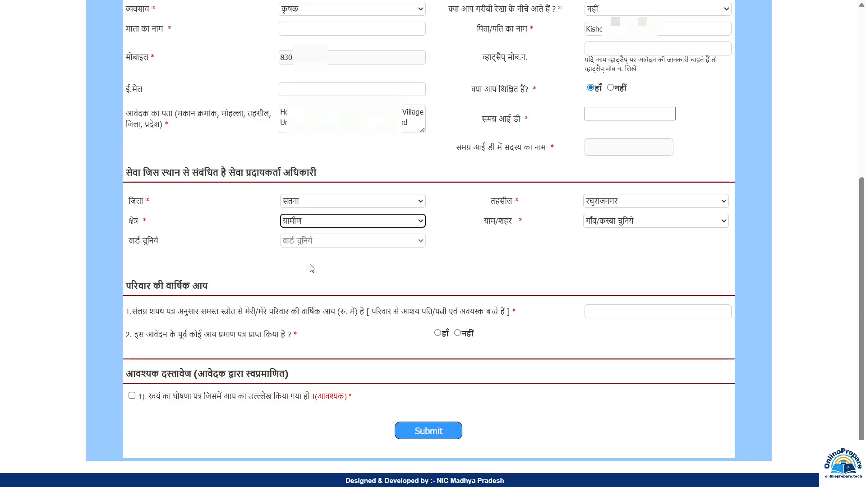
click(623, 221)
click(600, 249)
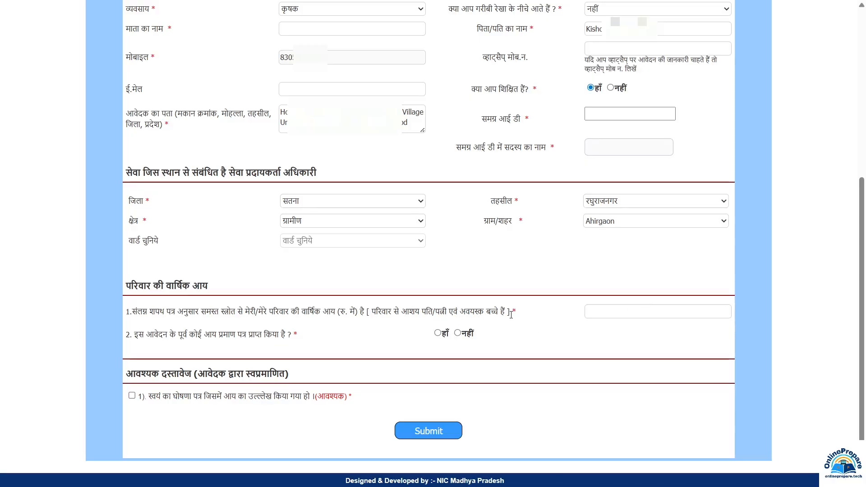
click(599, 313)
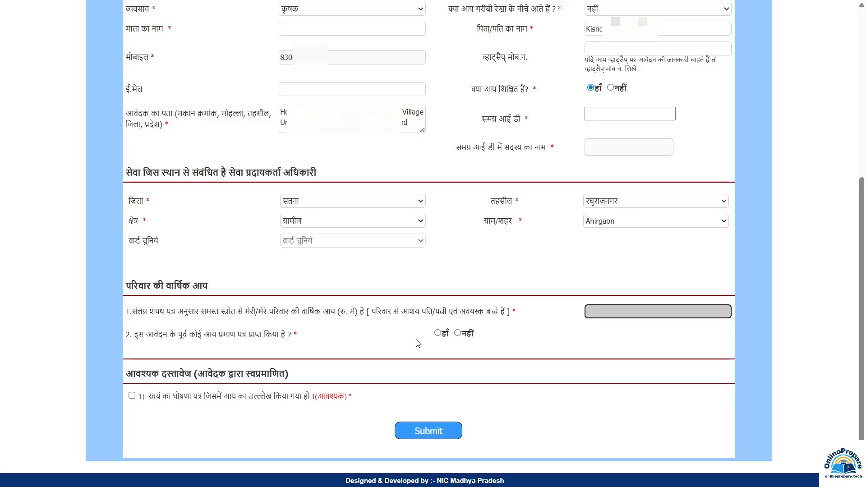
Enter family income 30000, a previous 30000 certificate from 1 year ago, and include the self-declaration.
text(30000)
click(141, 338)
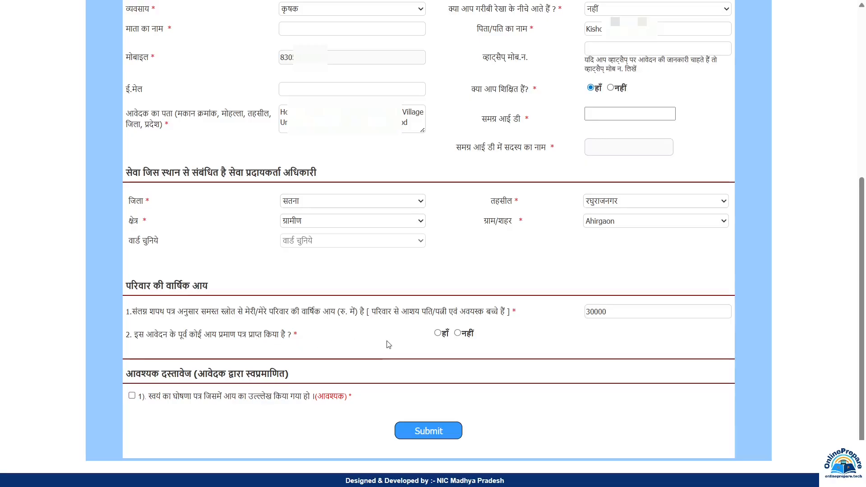
click(438, 333)
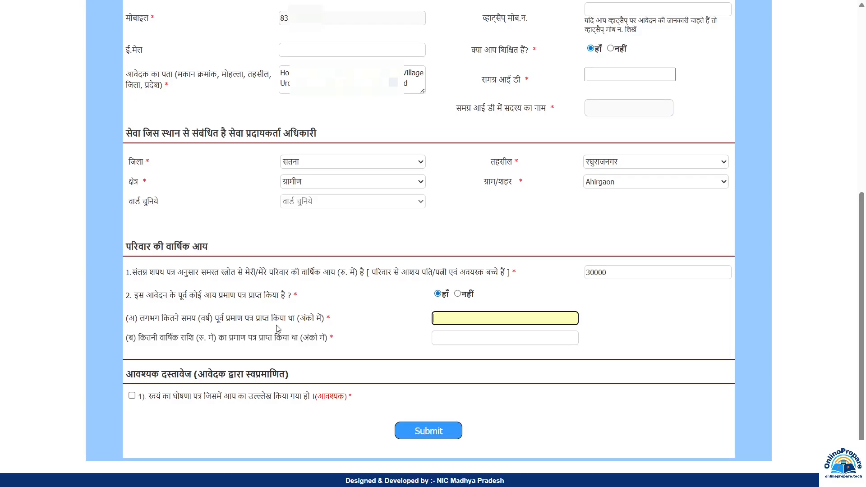
click(467, 335)
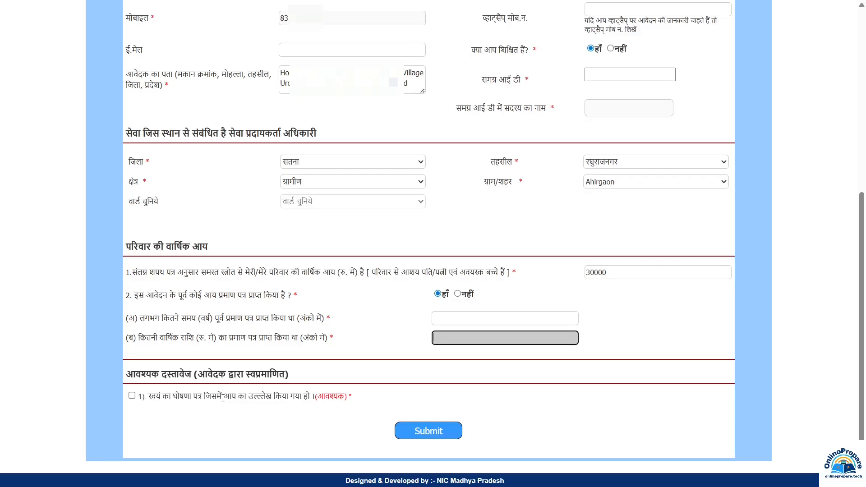
click(131, 396)
scroll(443, 98, down, 5)
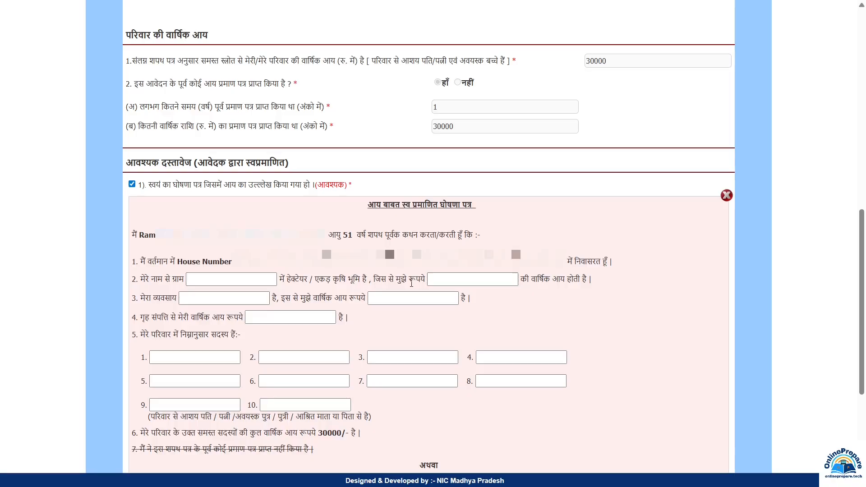
Fill the self-declaration with occupation FARMER, income 30000 and two family members' names.
click(193, 281)
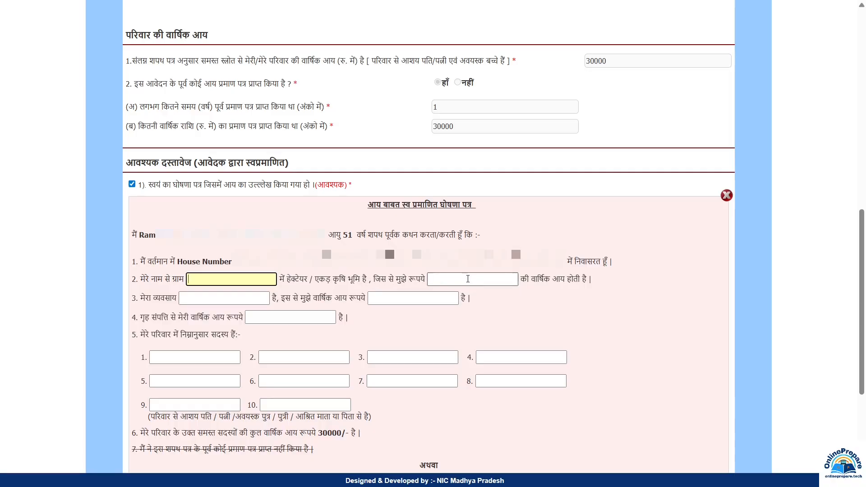
click(461, 280)
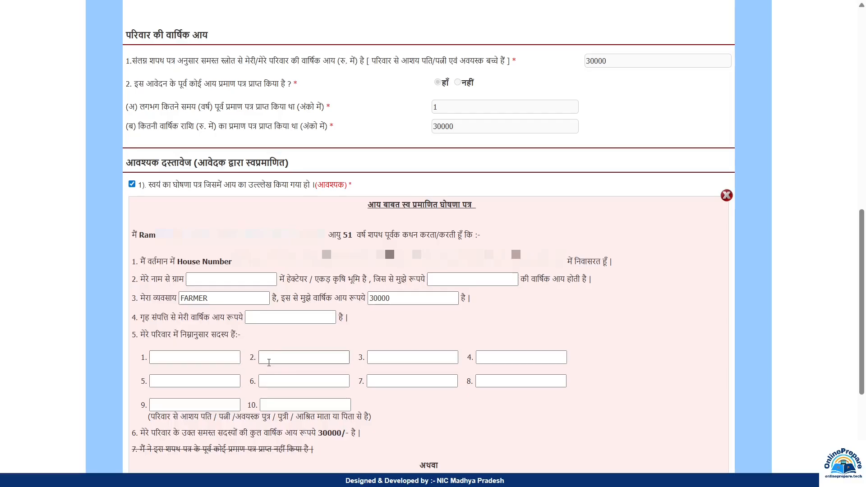
click(165, 357)
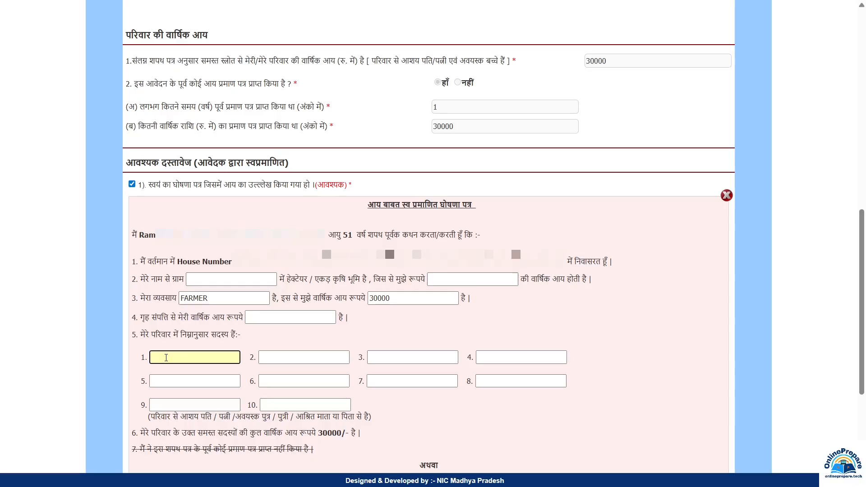
text(PRIYA)
key(Tab)
text(POONAM)
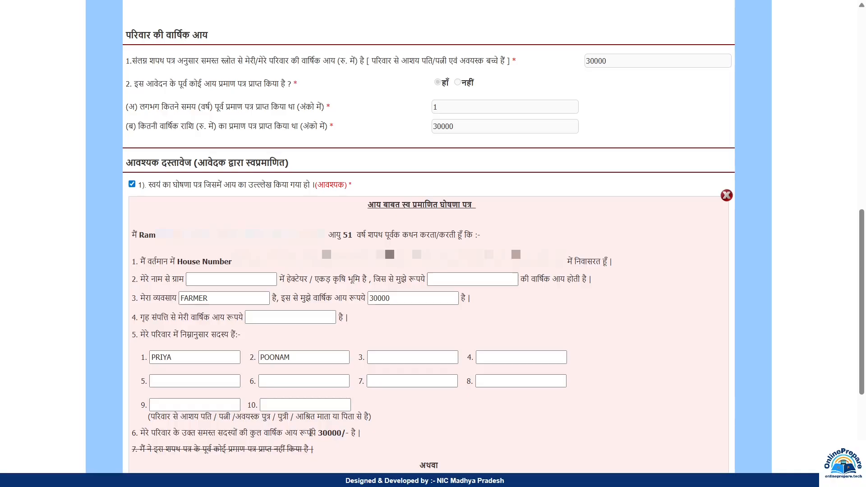
scroll(312, 433, down, 5)
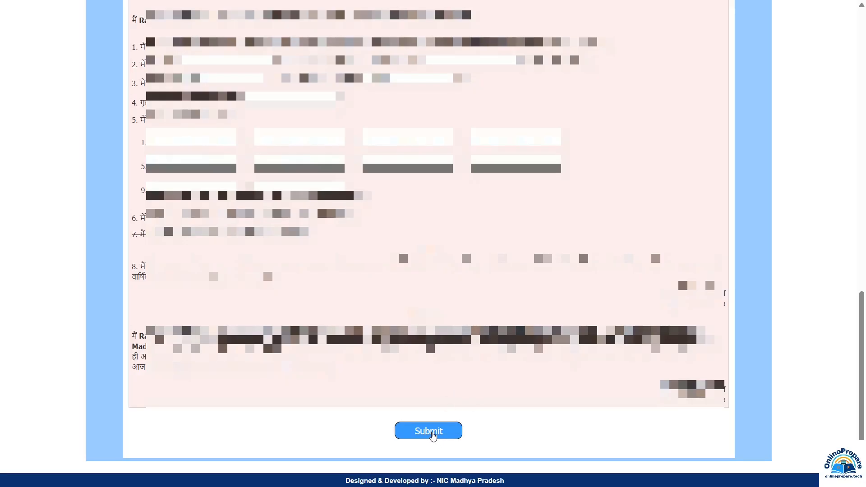
Submit the income certificate application, getting target date 30/04/2026, and go back home.
click(430, 432)
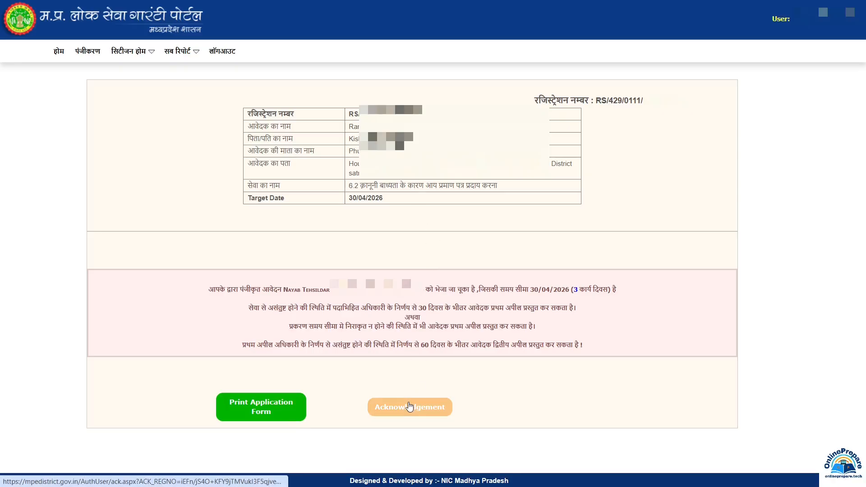
click(60, 53)
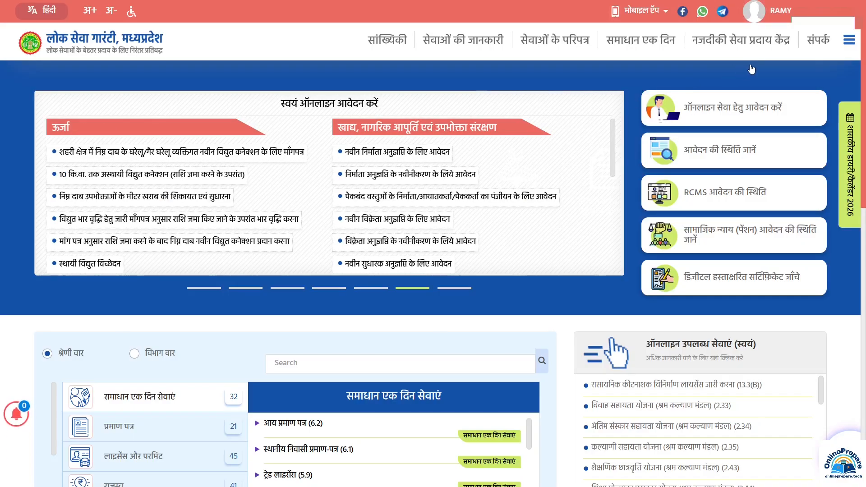
Check My Applications, where the new 26/04/2026 income certificate application shows as Pending.
click(767, 10)
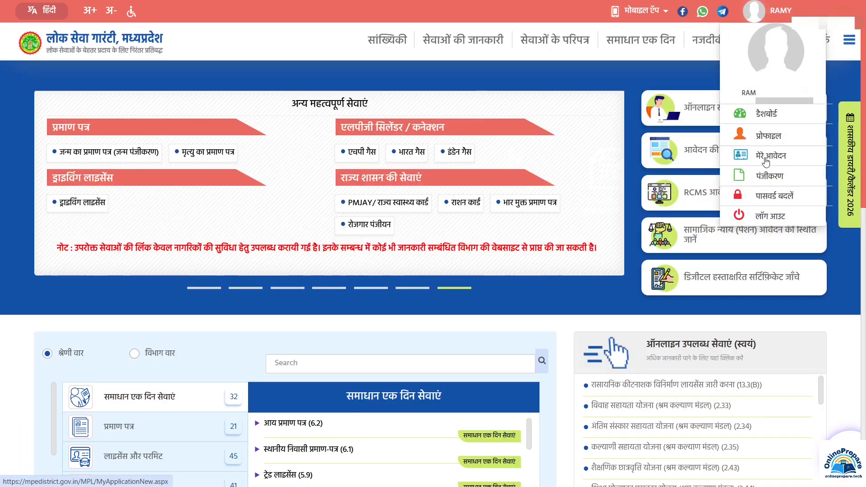
click(766, 158)
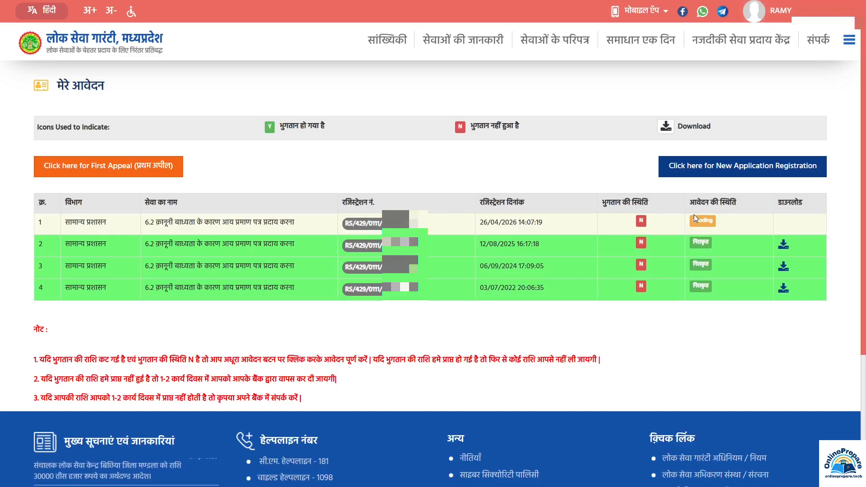
mouse_move(699, 221)
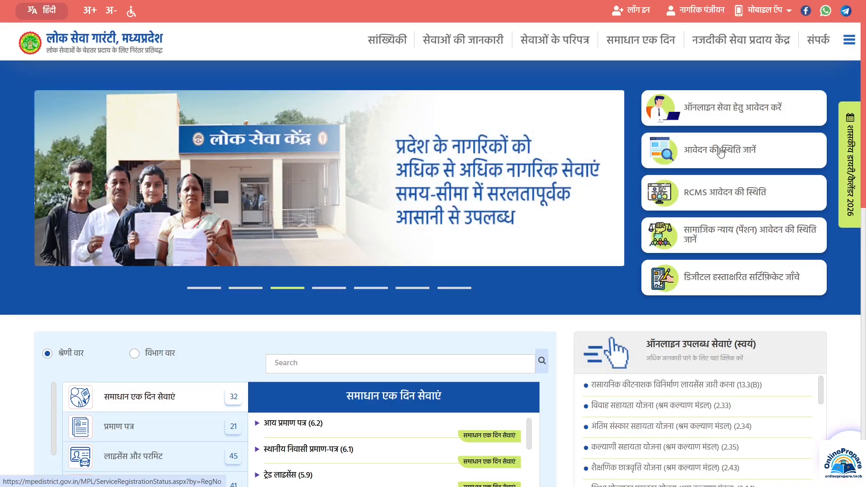
click(720, 153)
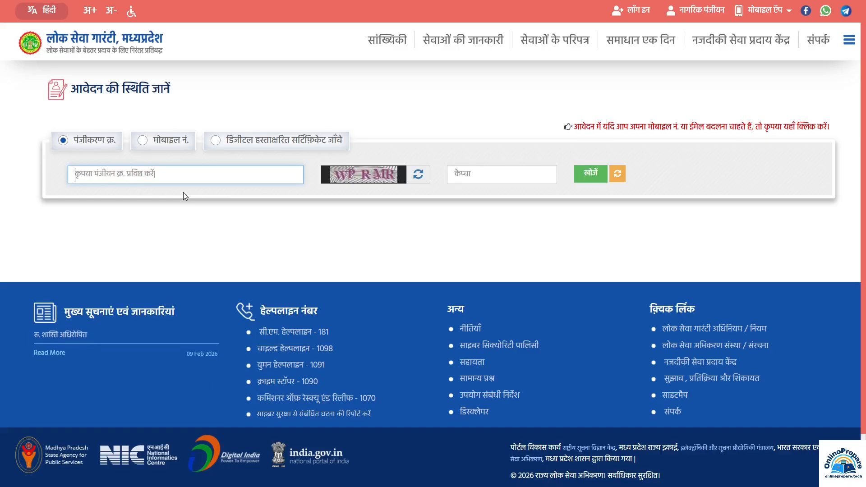
click(144, 143)
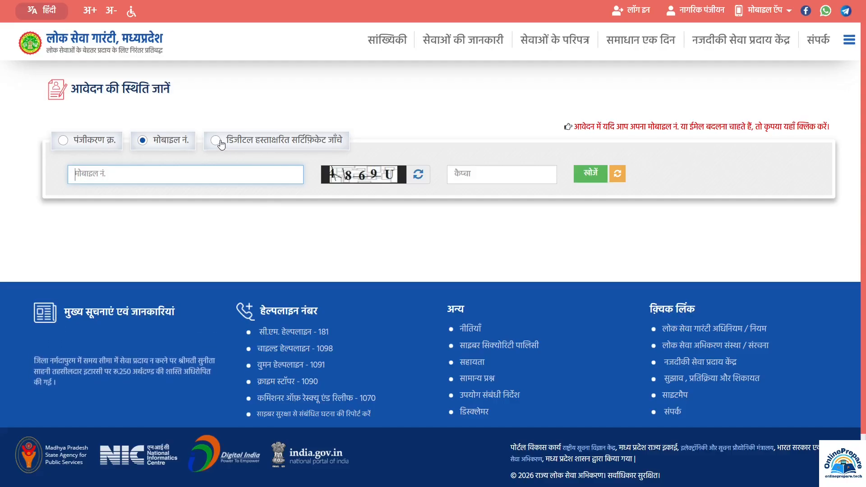
click(218, 141)
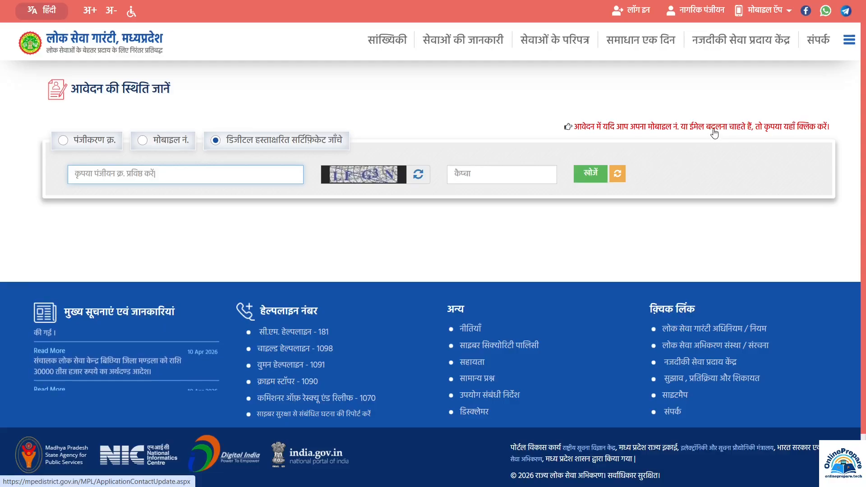
click(108, 45)
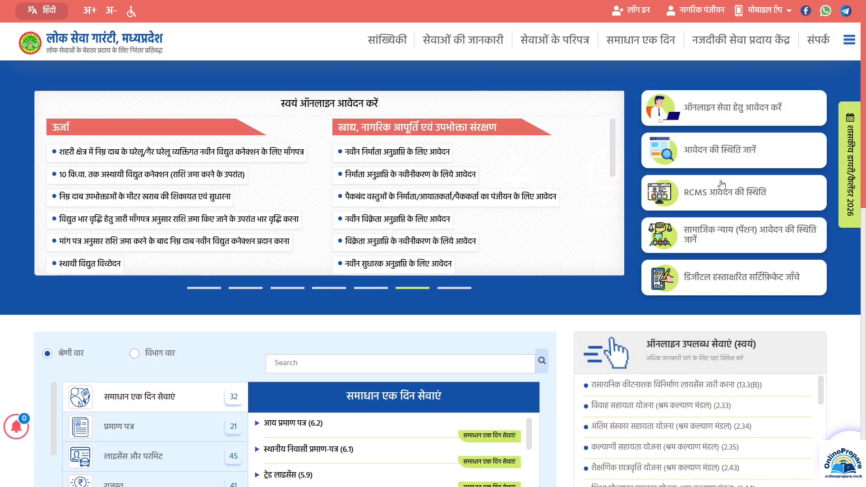
click(813, 50)
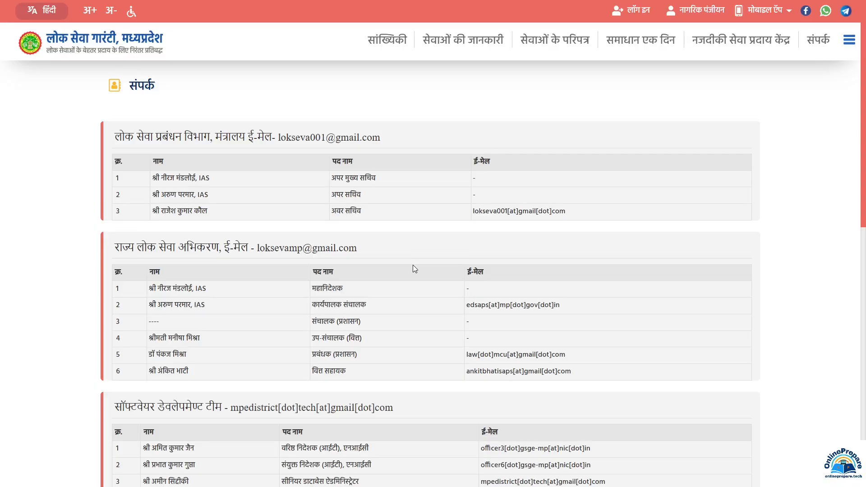
scroll(413, 264, down, 12)
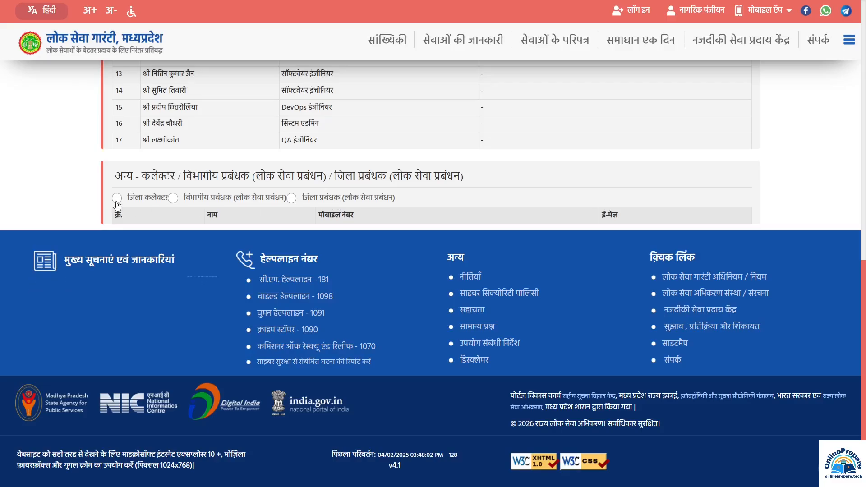
click(146, 198)
click(173, 198)
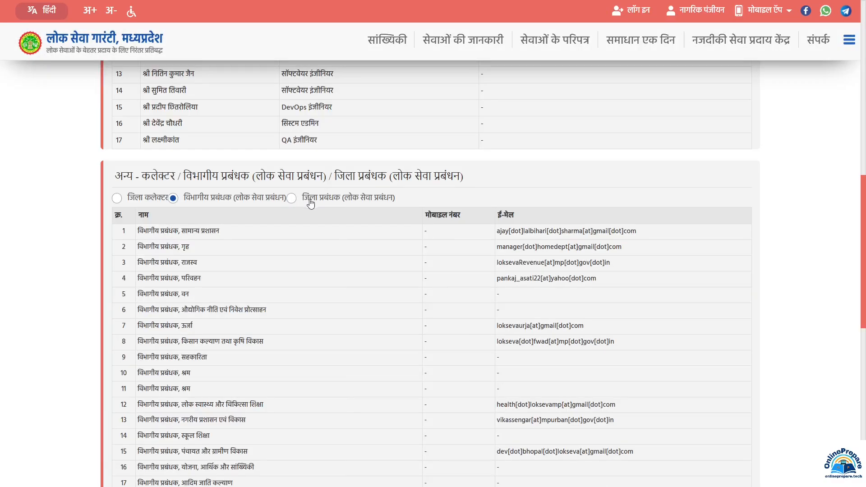
click(311, 202)
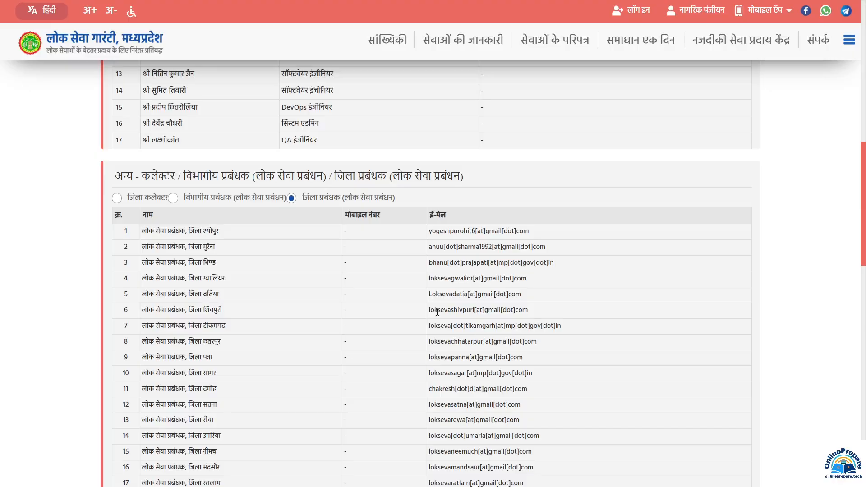